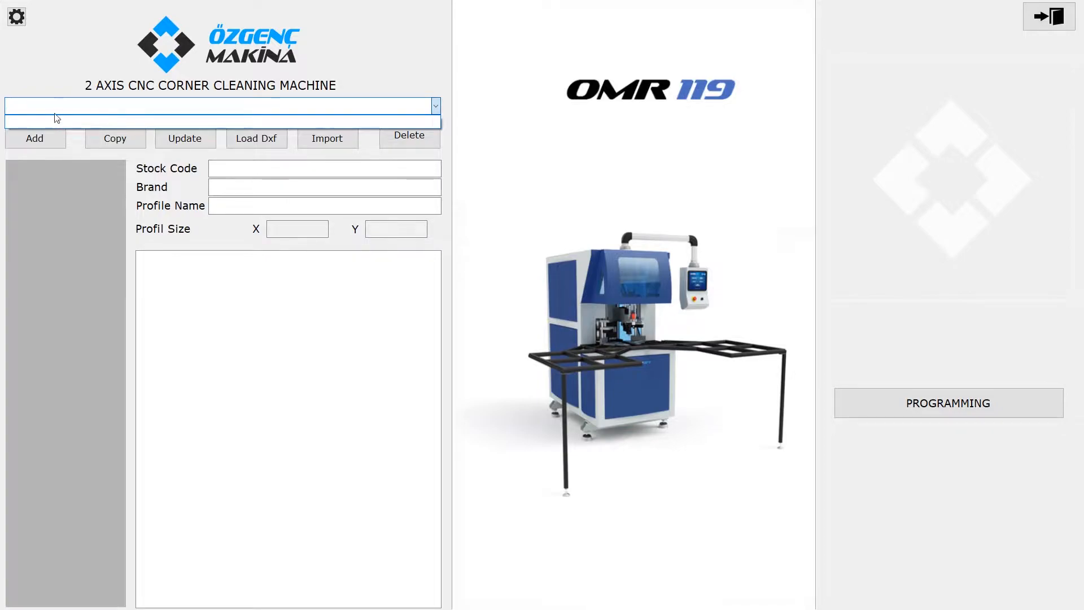
Open the machine settings and unlock them by entering the settings password.
click(79, 95)
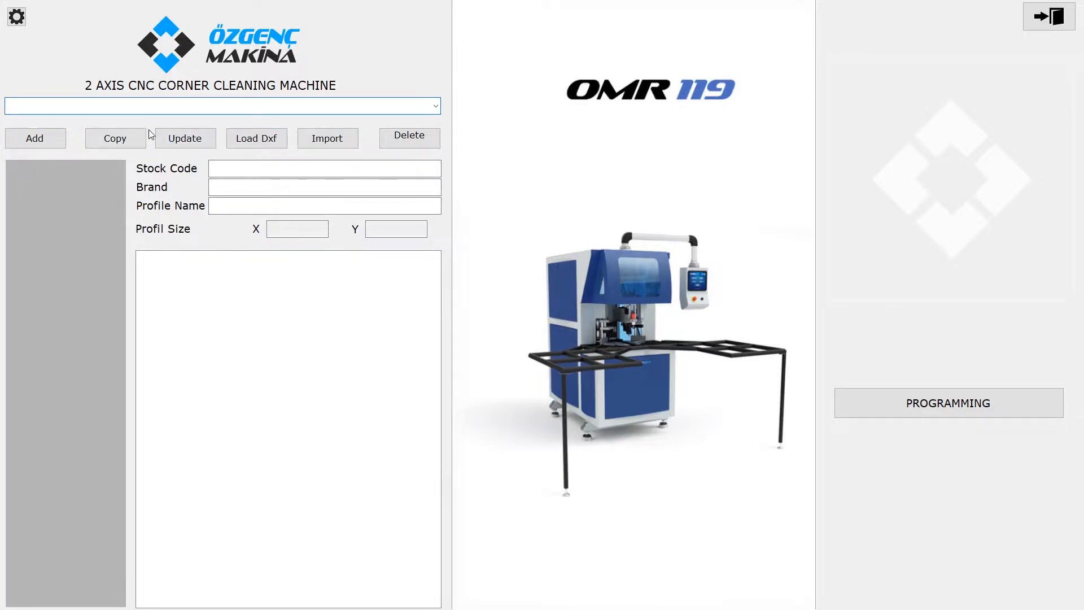
click(21, 23)
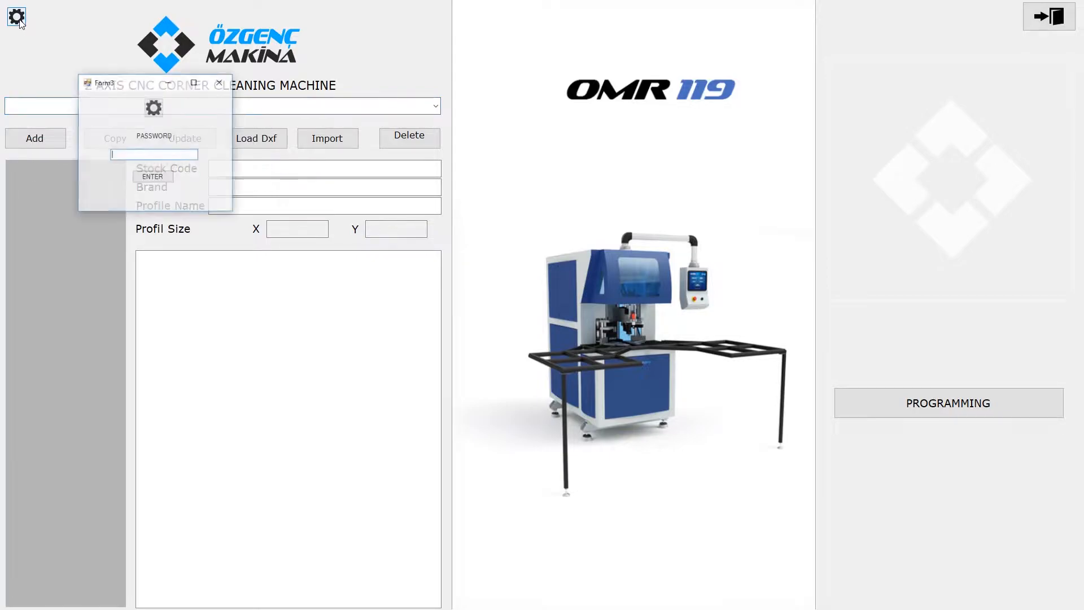
text(1)
key(Tab)
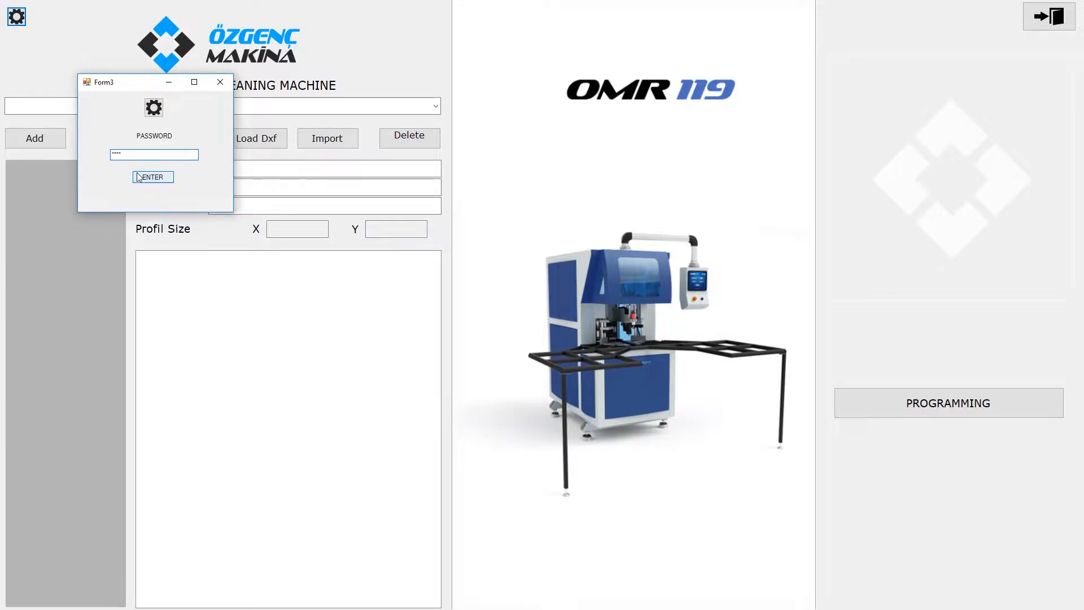
key(Return)
Add a new machine named TEST MACHINE and save it.
click(41, 183)
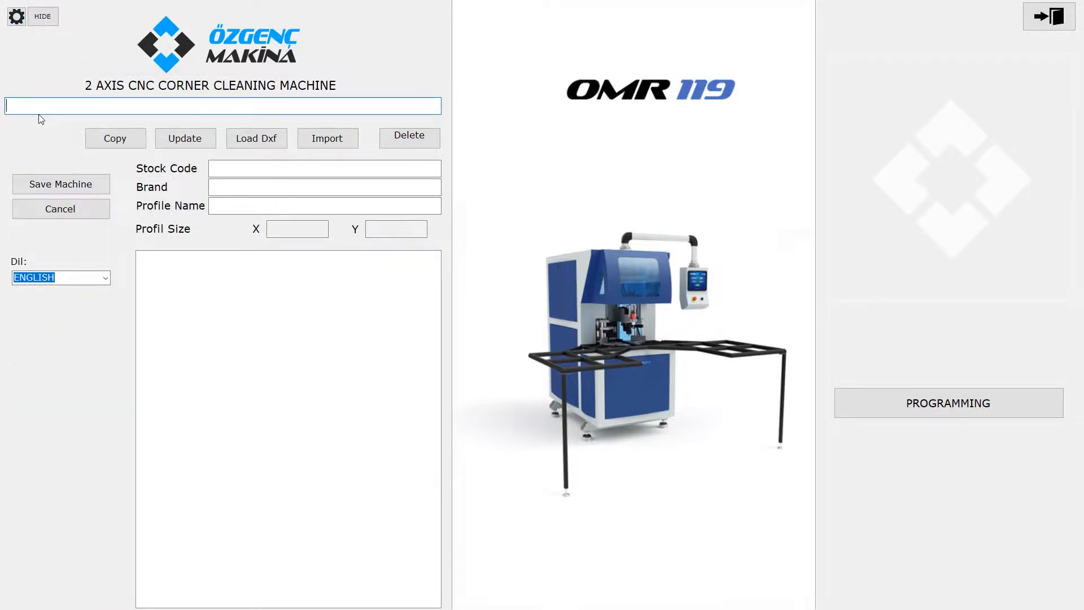
text(TEST MA)
text(CHIN)
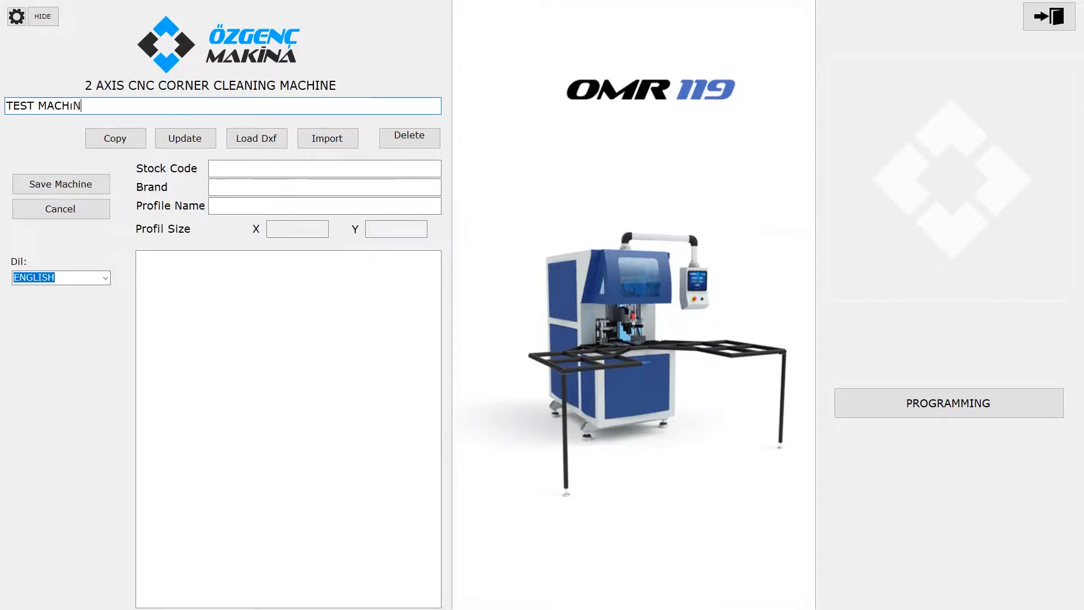
text(E)
key(BackSpace)
key(BackSpace)
key(BackSpace)
text(ı)
text(NE)
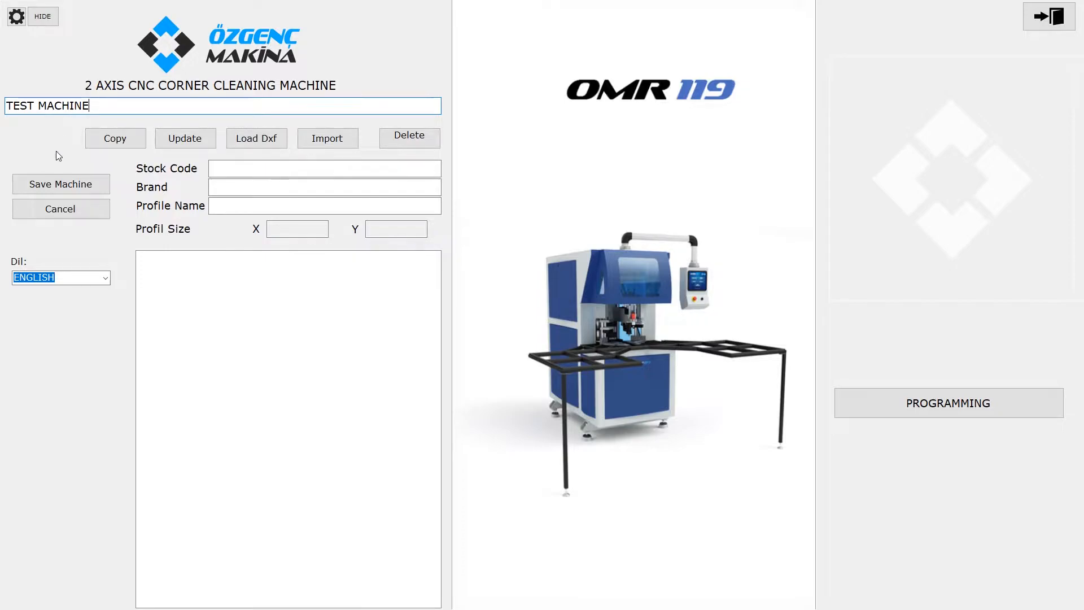
click(67, 181)
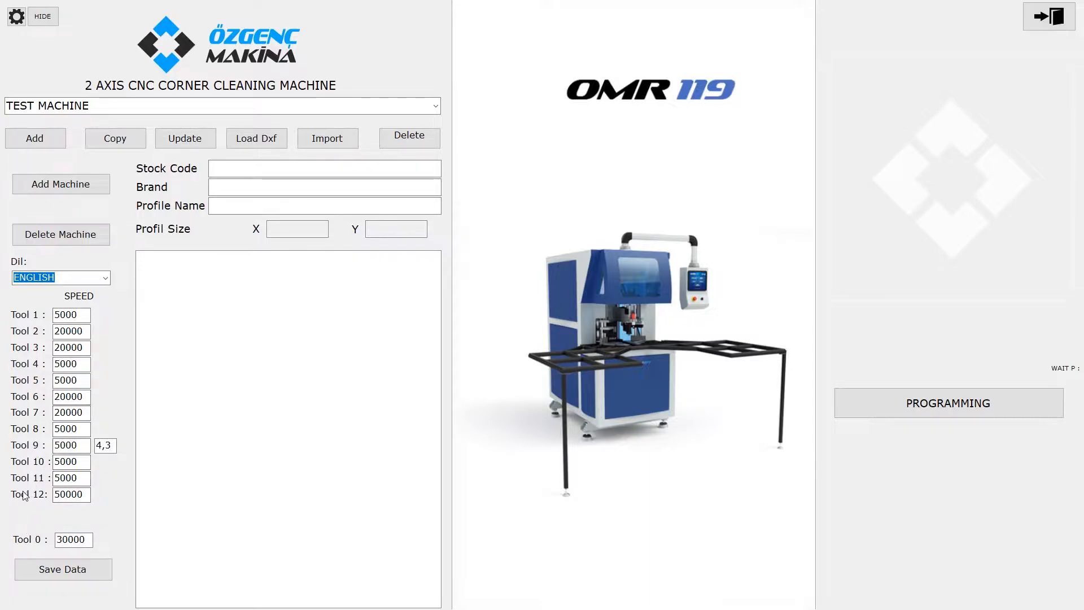
Examine the speed values of Tools 1 to 12 and the additional Tool 9 value.
drag(85, 495, 54, 492)
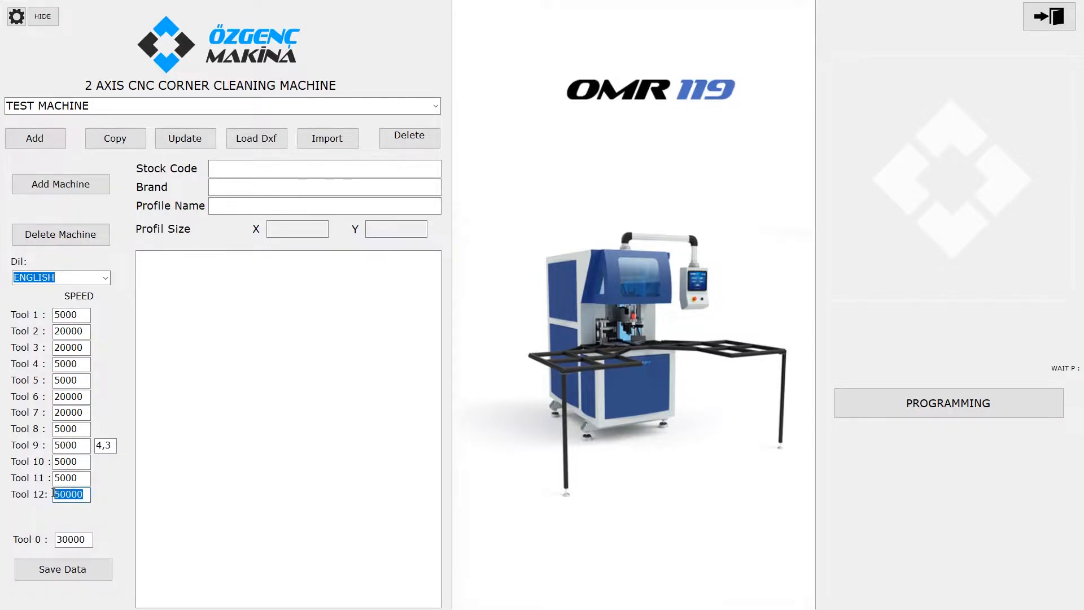
click(87, 493)
double_click(88, 495)
click(85, 479)
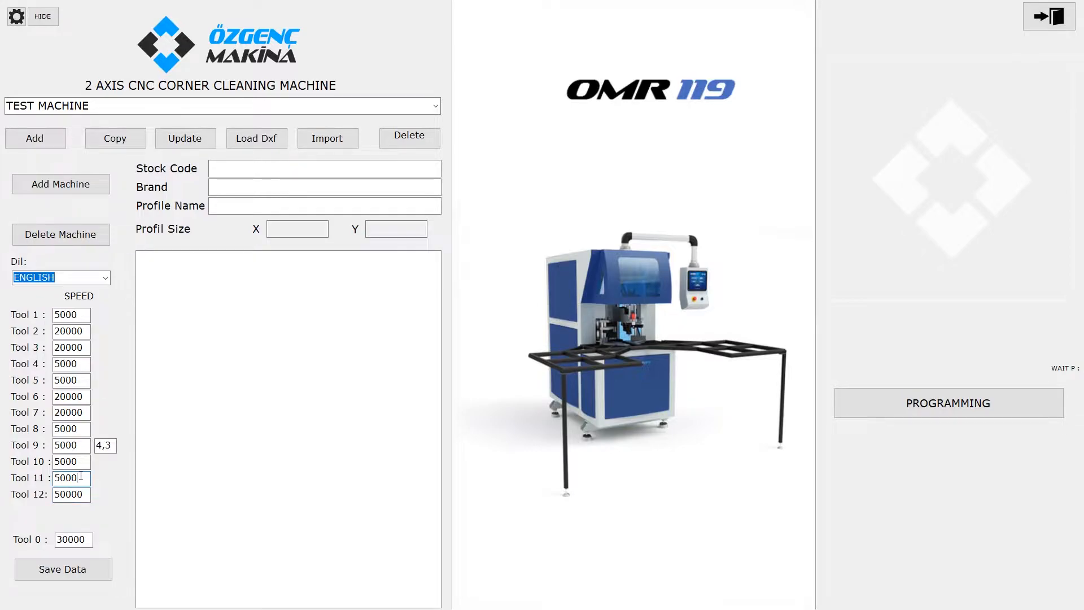
click(85, 315)
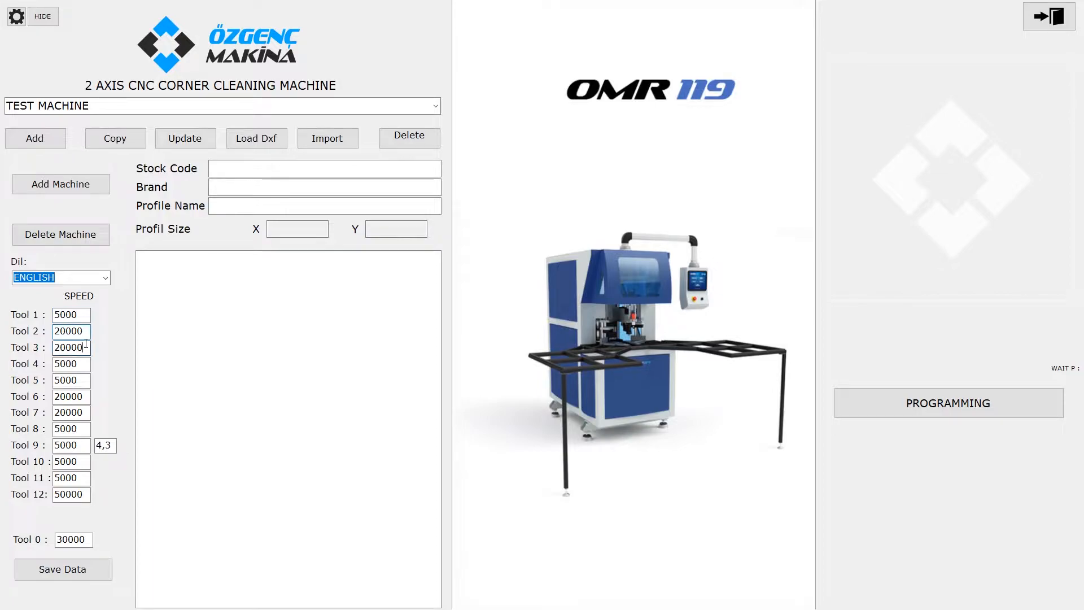
click(86, 366)
click(86, 381)
click(86, 398)
click(87, 414)
click(105, 445)
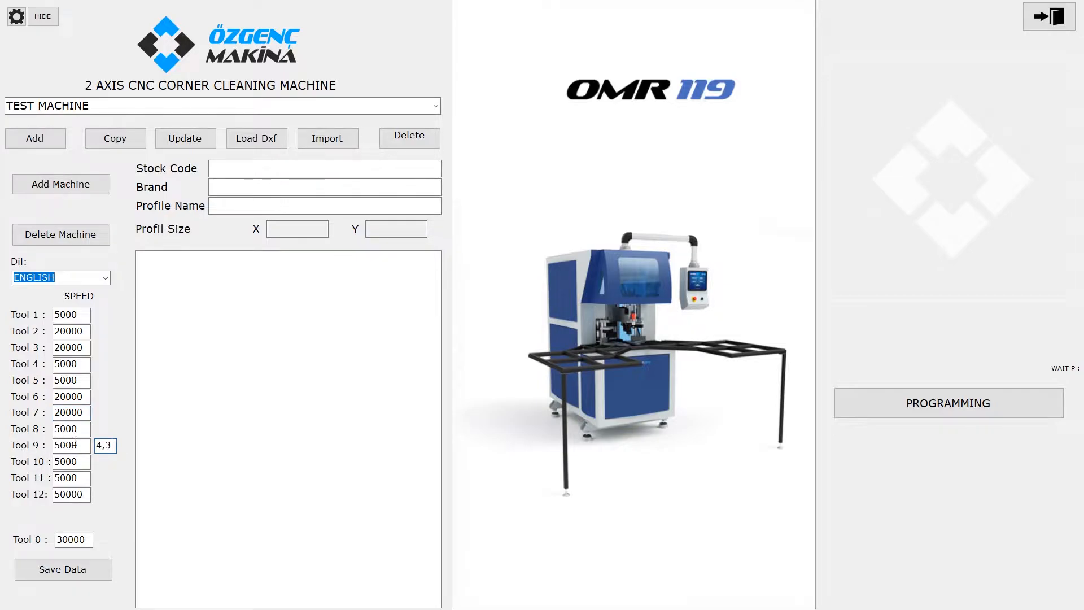
drag(113, 444, 98, 447)
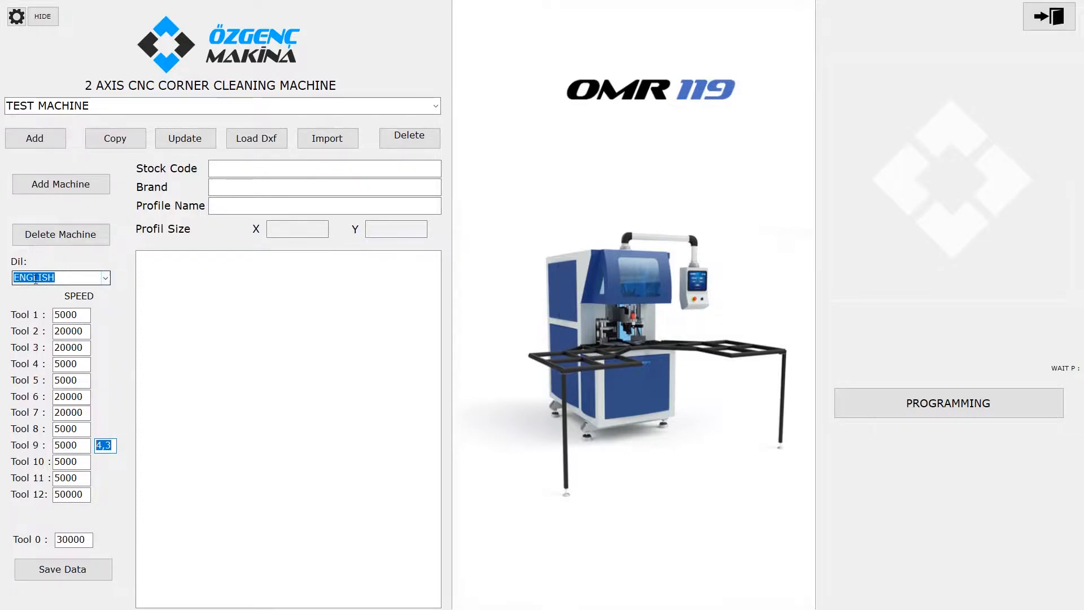
Switch the interface language to TÜRKÇE and back to ENGLISH.
click(105, 278)
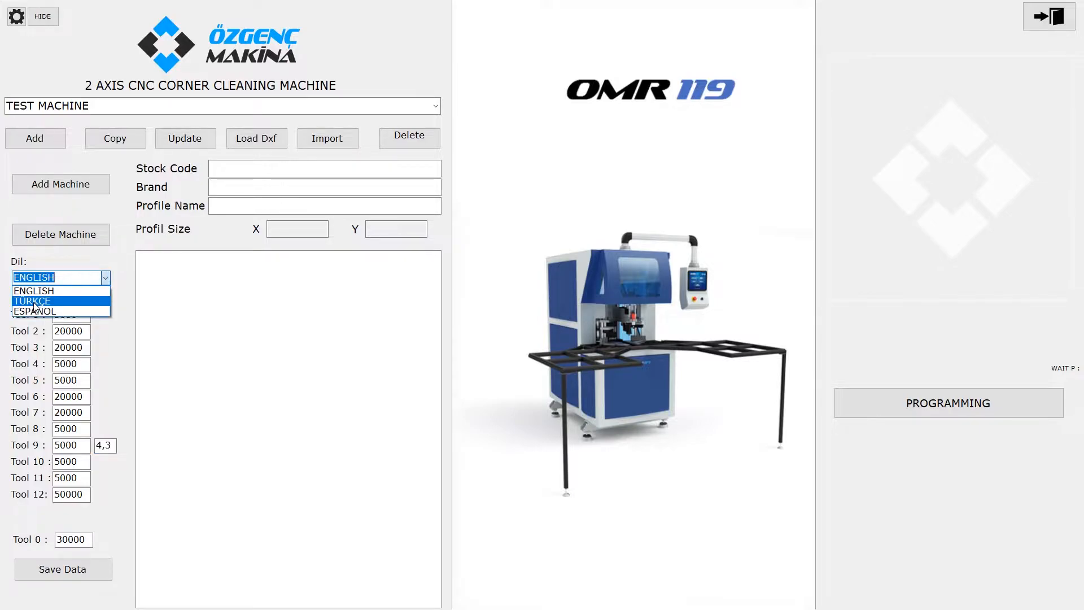
click(34, 297)
click(105, 277)
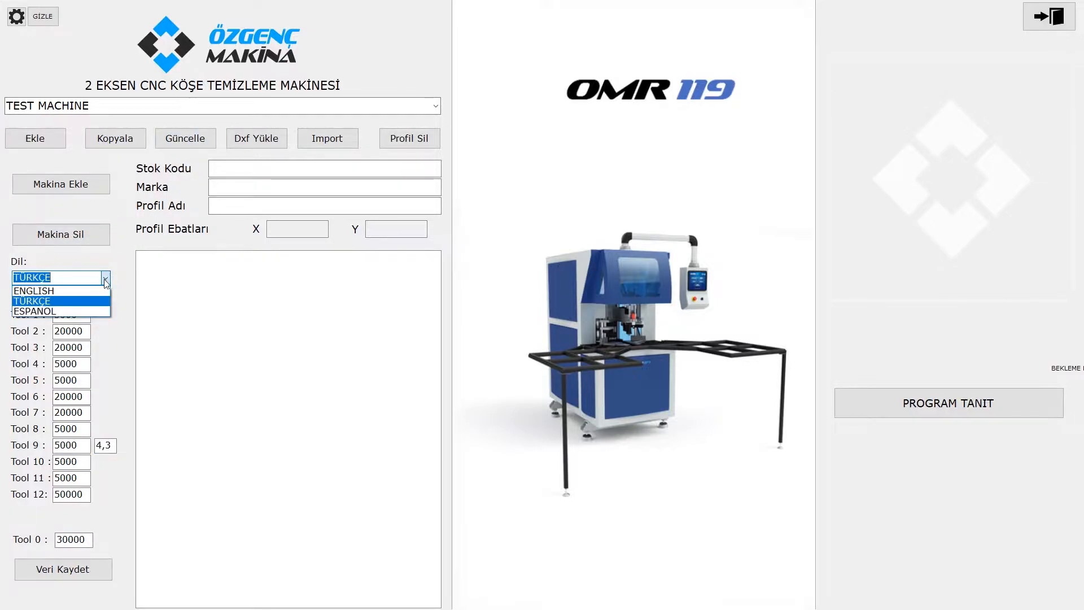
click(47, 292)
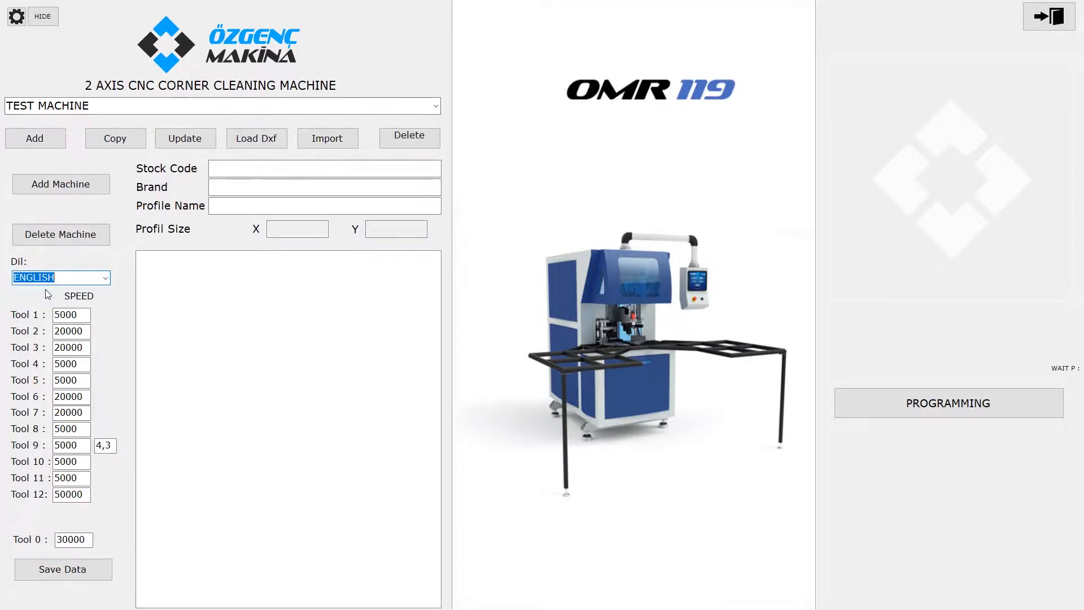
click(67, 186)
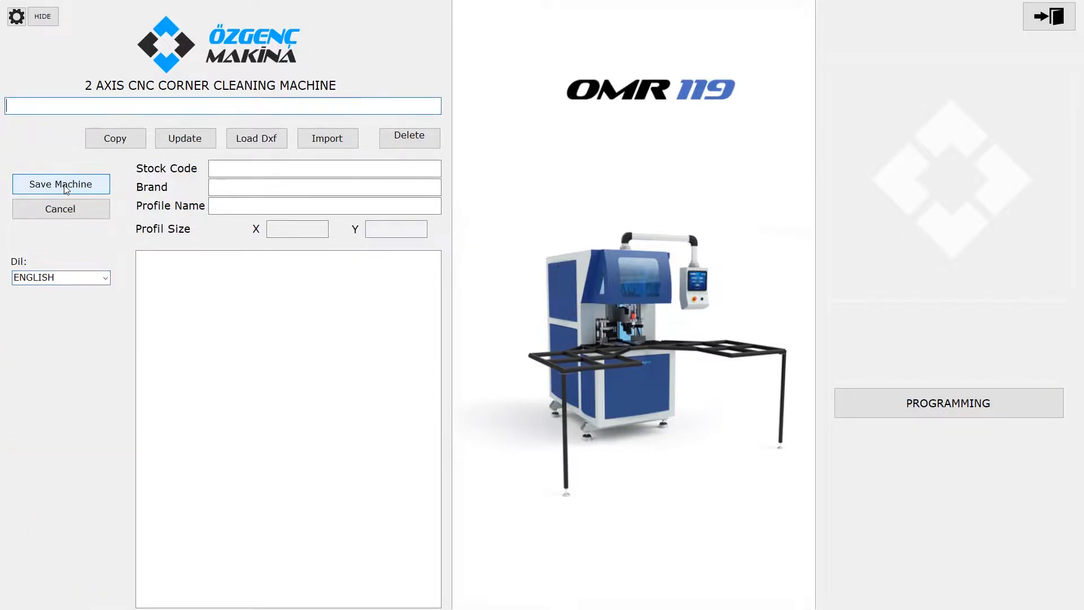
click(63, 208)
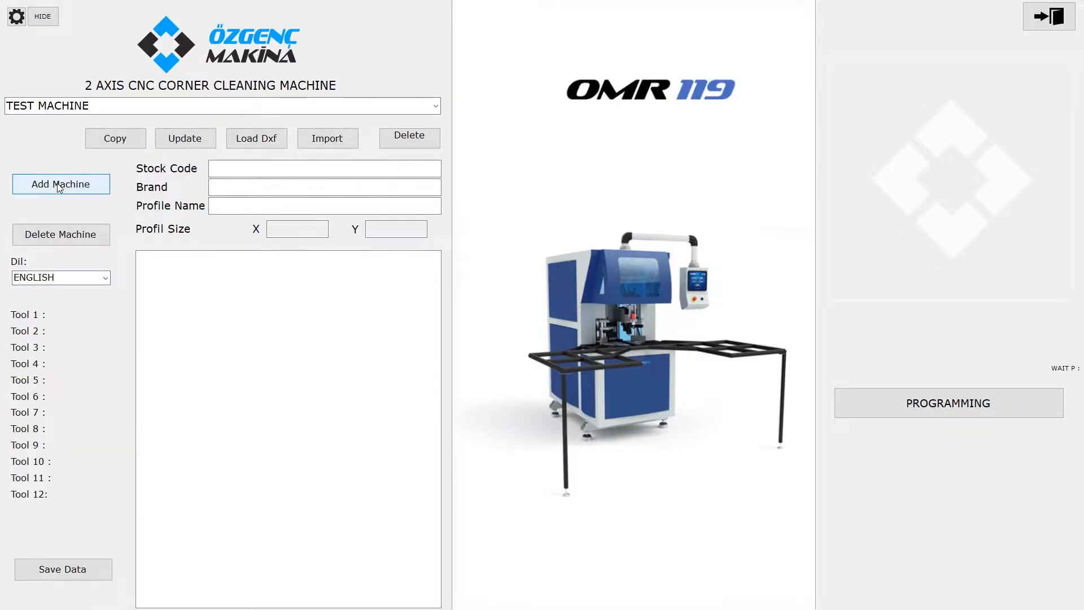
click(60, 186)
click(69, 203)
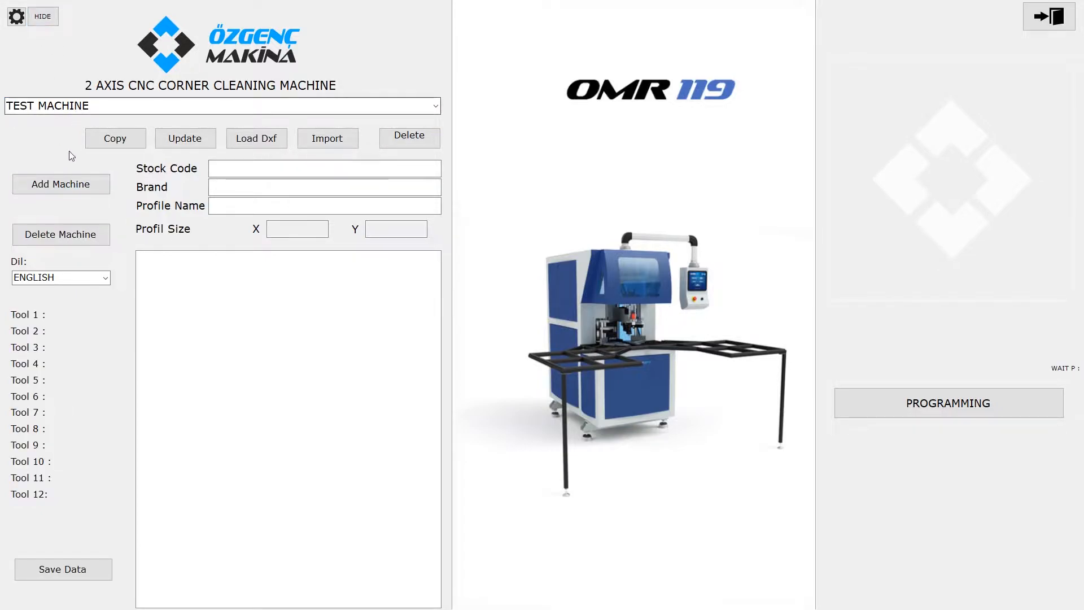
Hide the machine settings and choose TEST MACHINE as the active machine.
click(32, 23)
click(149, 102)
click(150, 102)
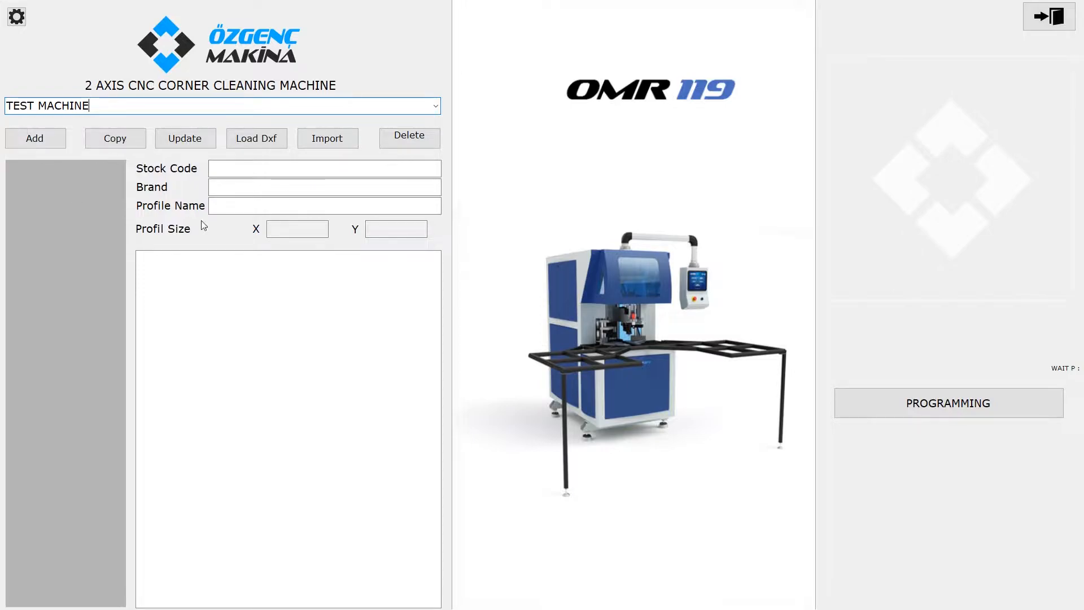
Start a new profile with the stock code 100100 and the brand SCHUCO.
click(26, 138)
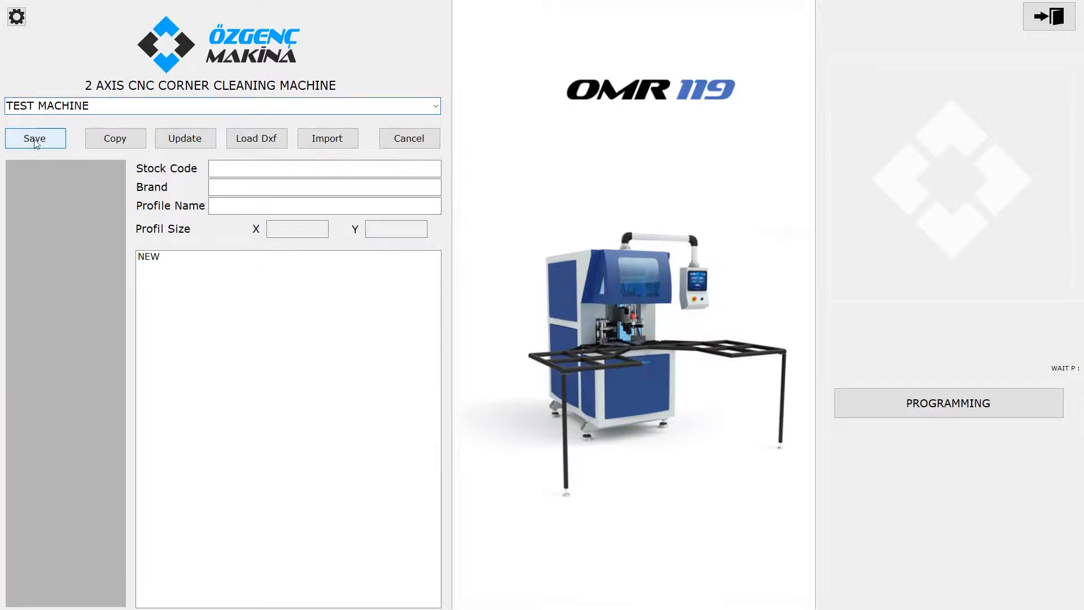
click(239, 169)
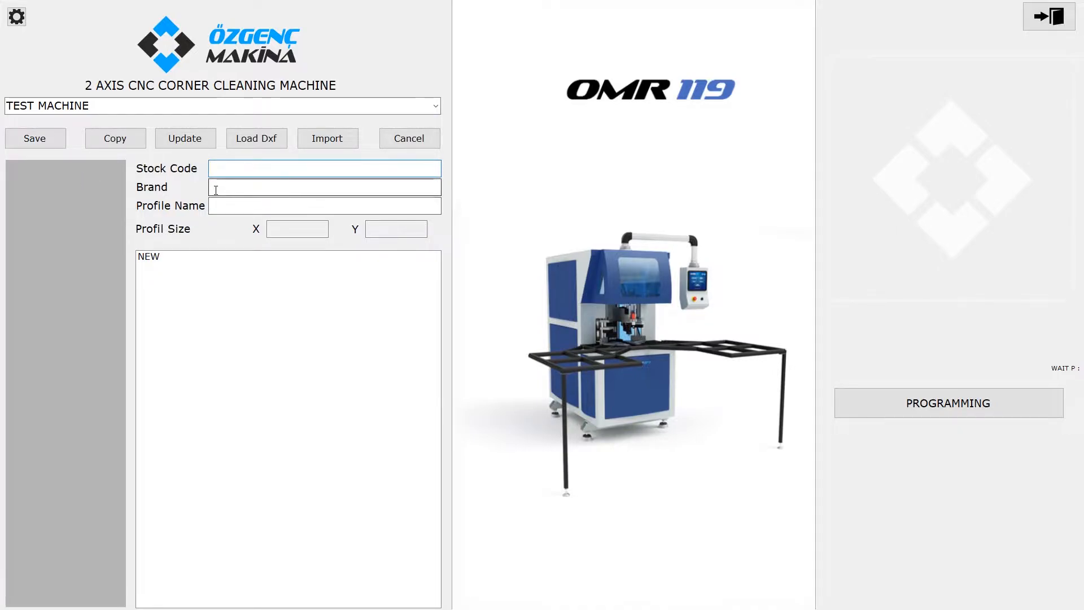
text(100100)
click(237, 186)
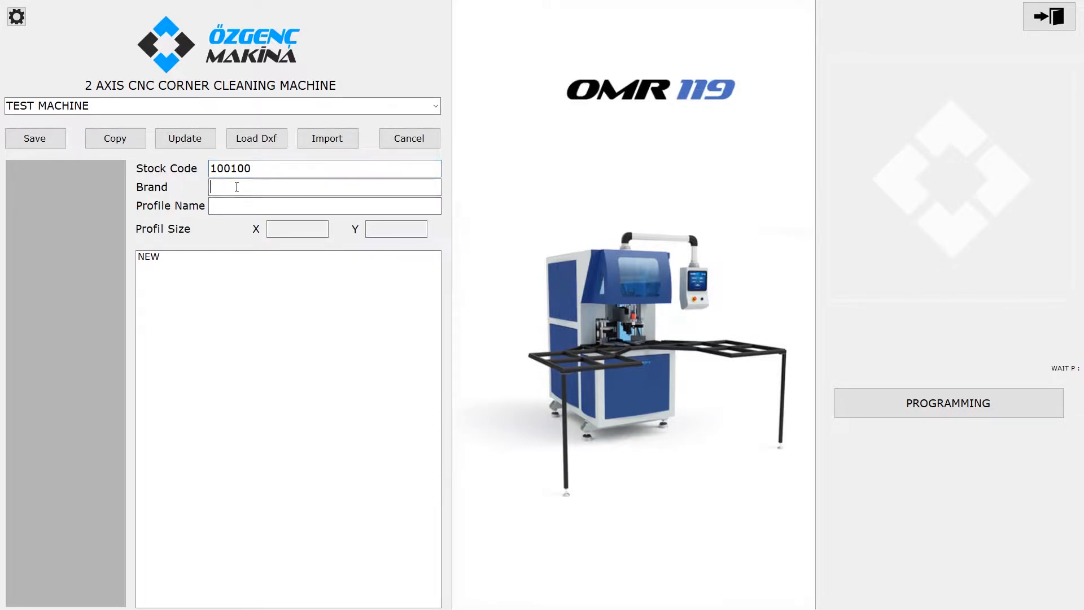
text(SCHUCO)
Name the new profile OUTSIDE DOOR and save it.
click(236, 213)
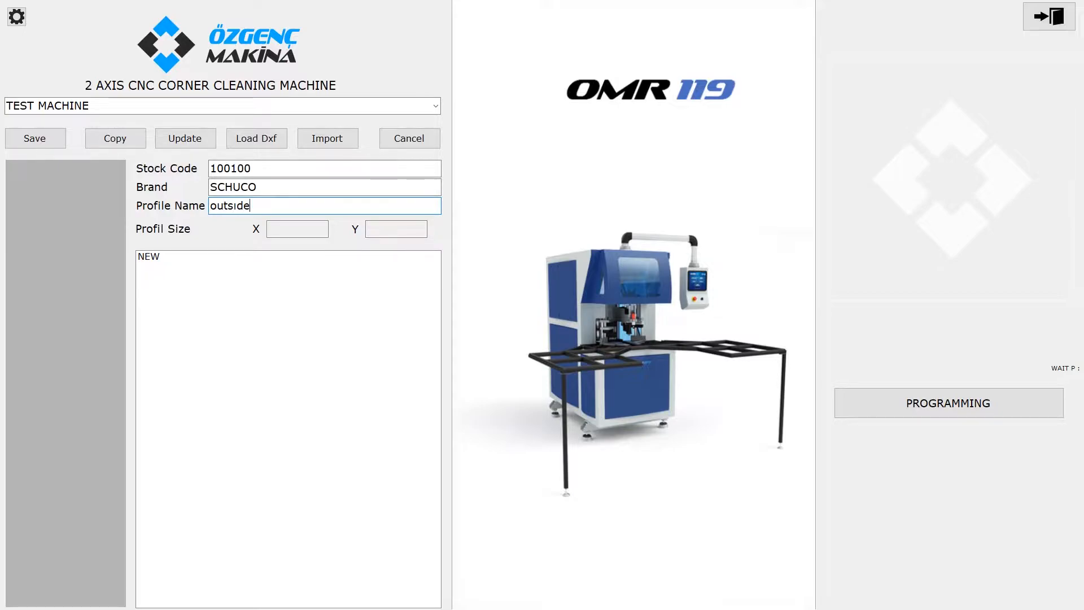
key(BackSpace)
key(BackSpace)
key(BackSpace)
text(OOR)
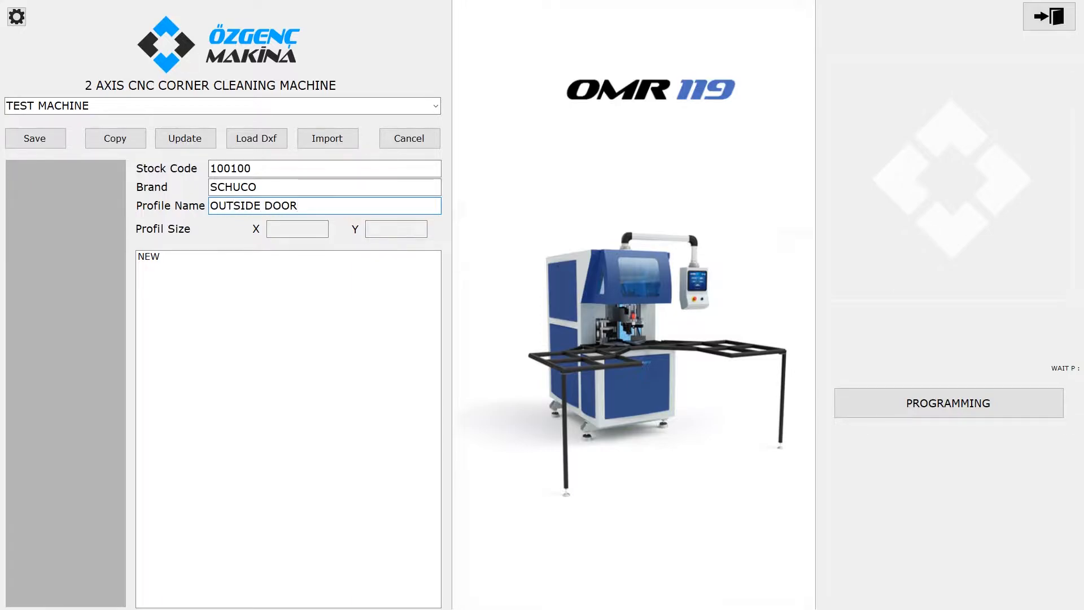
click(52, 139)
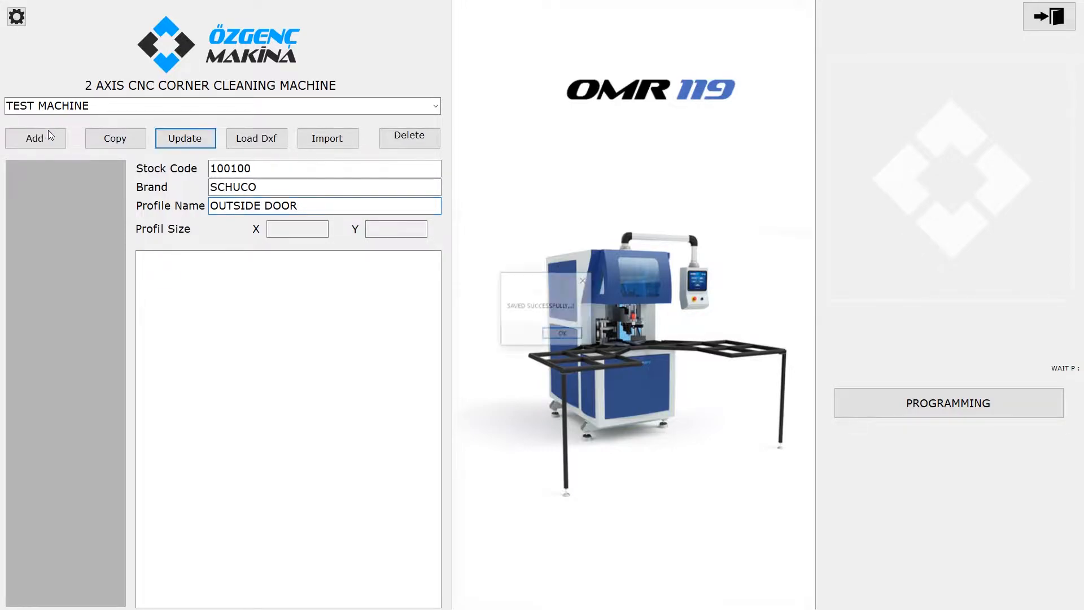
click(558, 334)
Load the 888888 DXF drawing from the desktop's TEST FILES folder into the SCHUCO OUTSIDE DOOR profile.
click(241, 257)
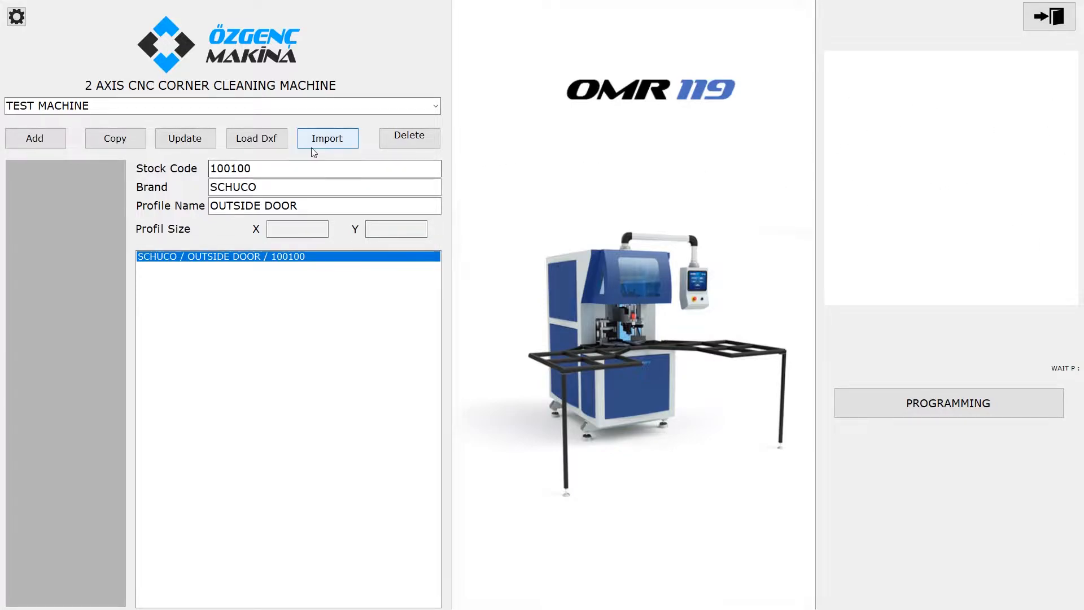
click(262, 144)
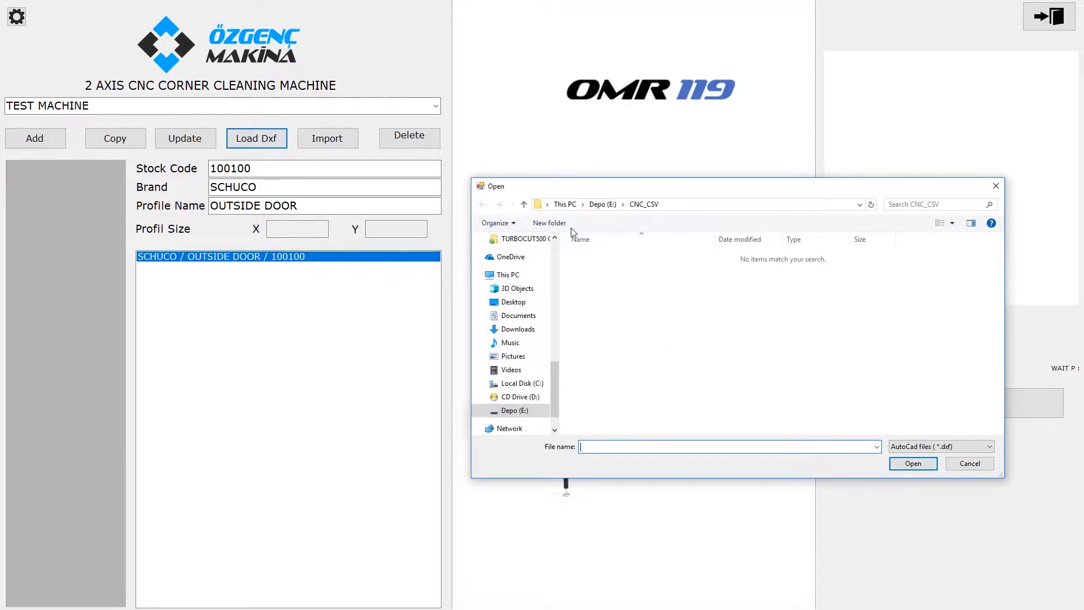
click(513, 302)
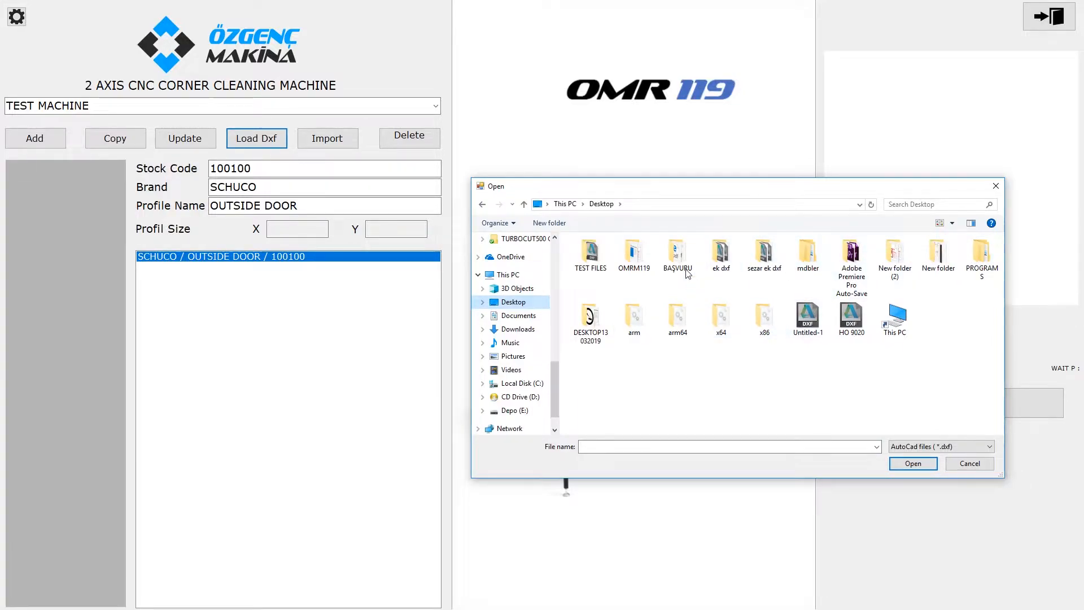
double_click(591, 253)
click(593, 281)
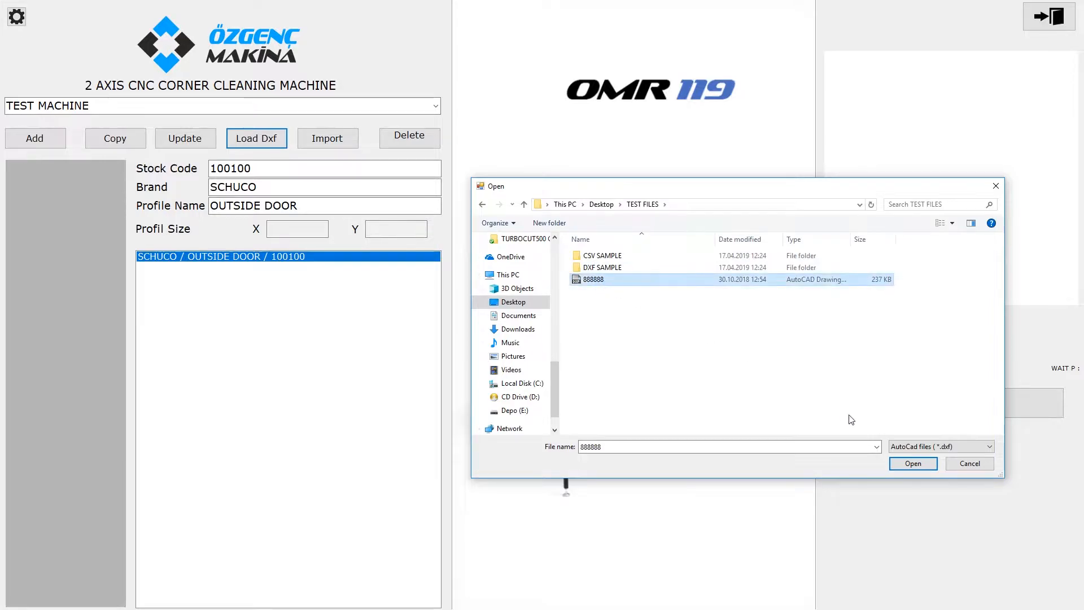
click(897, 461)
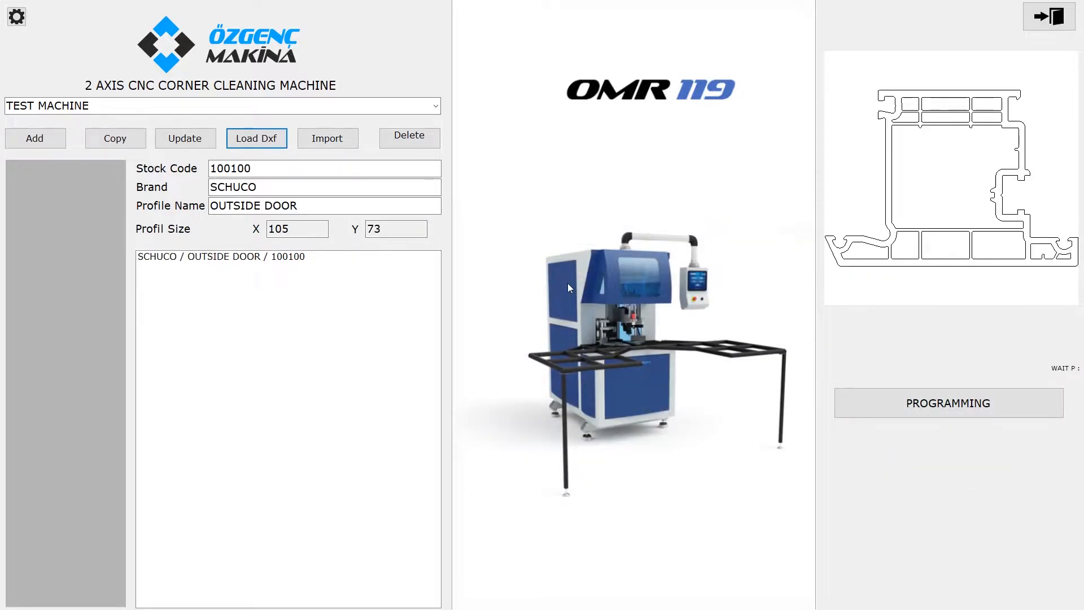
Open the copy options for the SCHUCO OUTSIDE DOOR profile and check the WHITE and COLOR variant names.
click(228, 259)
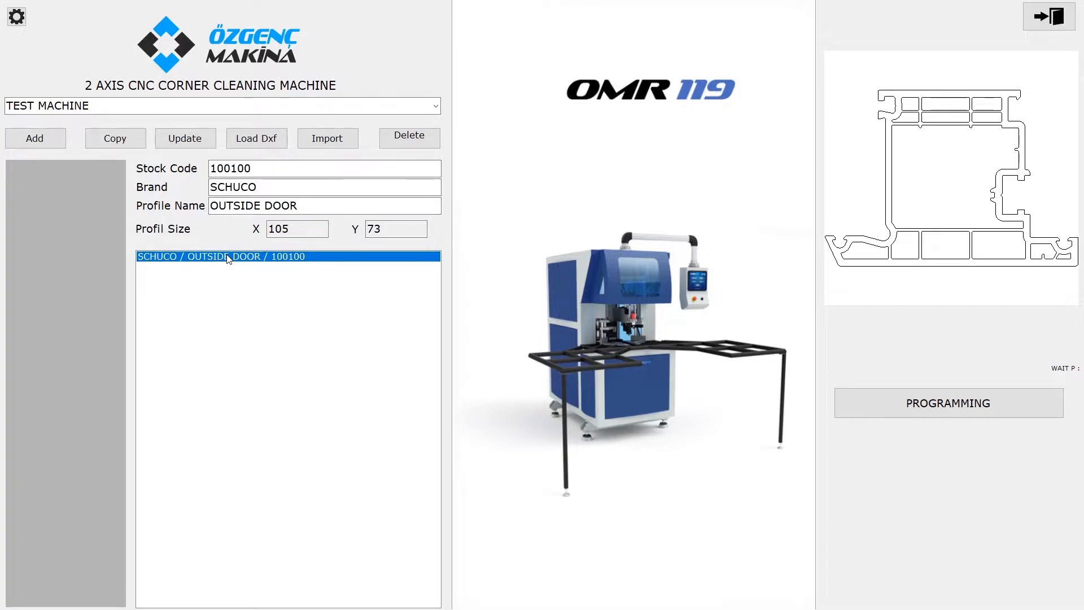
click(130, 144)
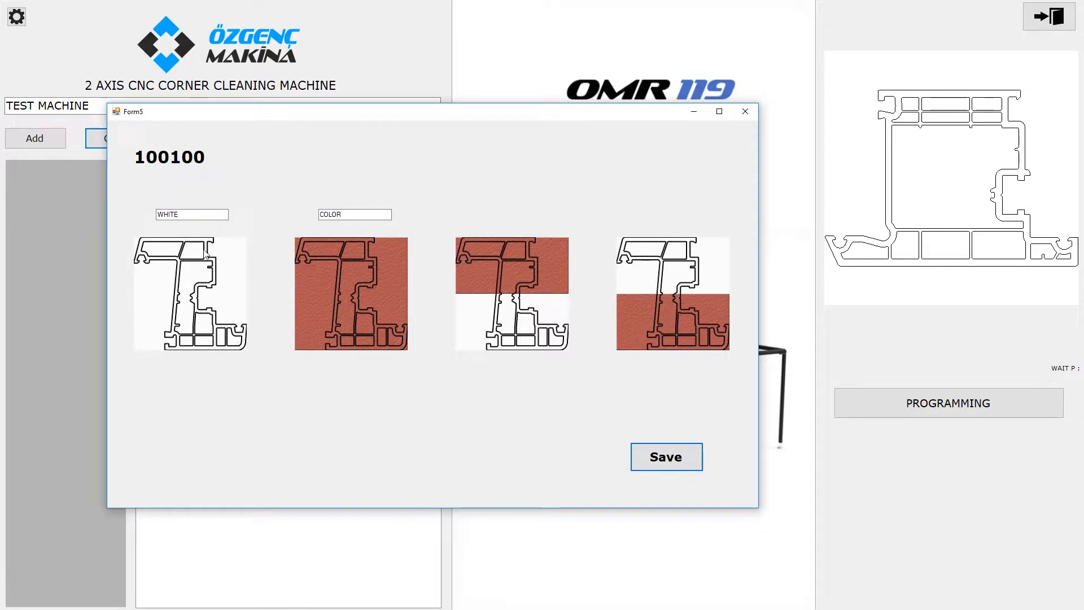
drag(191, 215, 153, 207)
drag(320, 215, 356, 227)
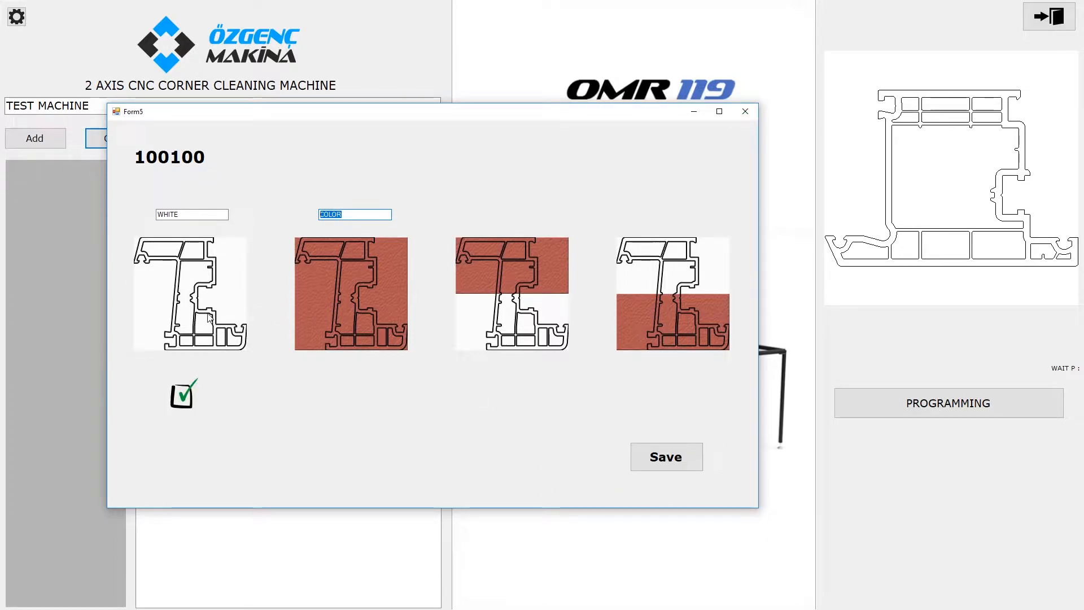
Mark the full-colour and both half-colour variants for copying, and clear the marks from all four variants.
click(334, 316)
click(525, 307)
click(647, 300)
click(647, 300)
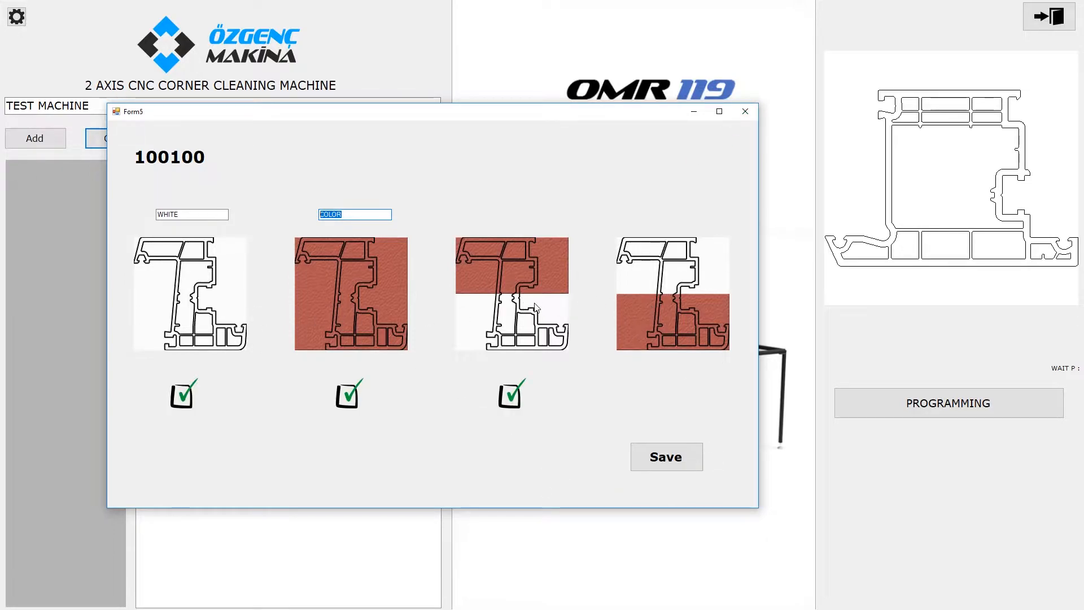
click(537, 305)
click(358, 294)
click(225, 306)
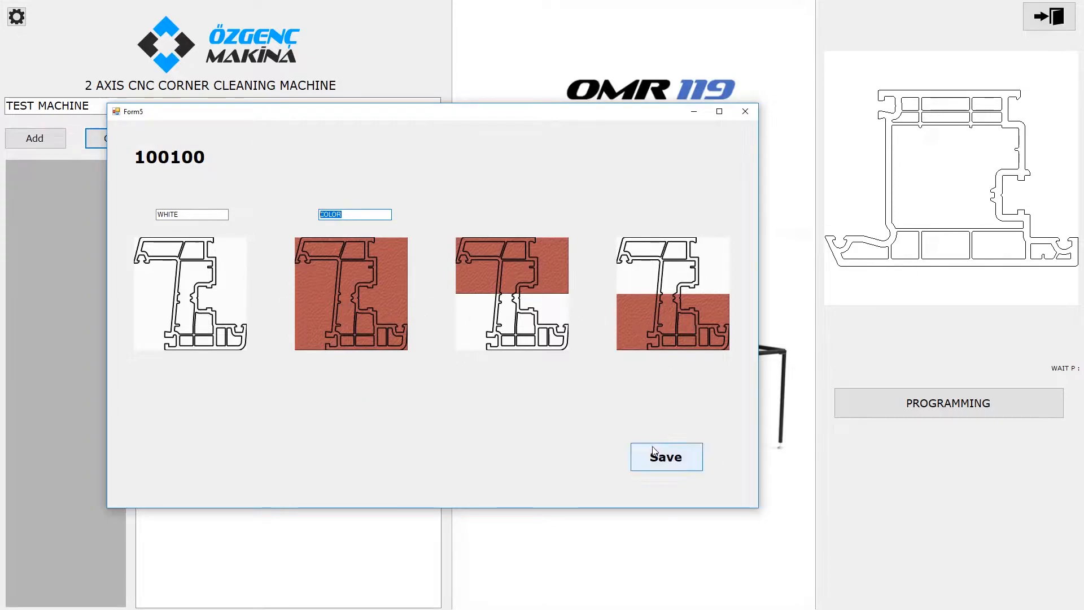
Mark and clear the white and full-colour copy variants, and close the copy options without saving.
click(364, 315)
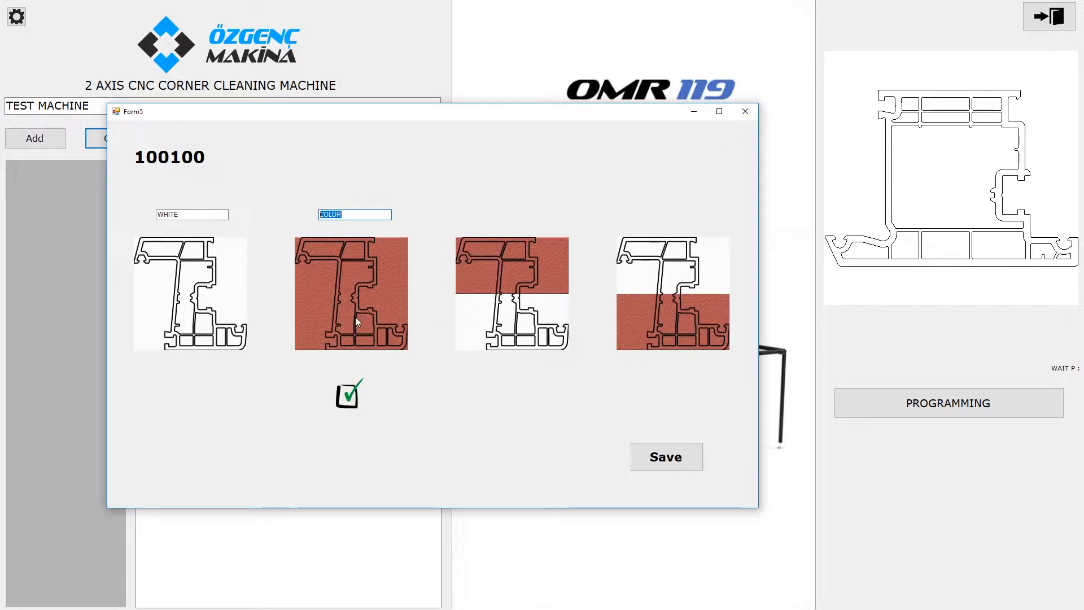
click(346, 323)
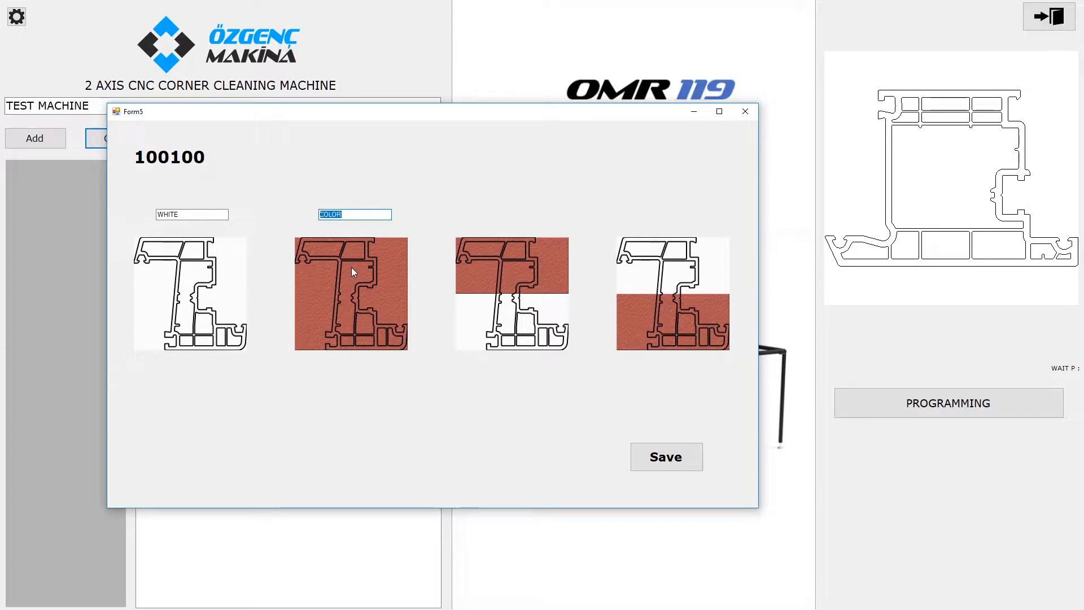
click(219, 294)
click(220, 294)
click(212, 298)
click(360, 317)
click(336, 311)
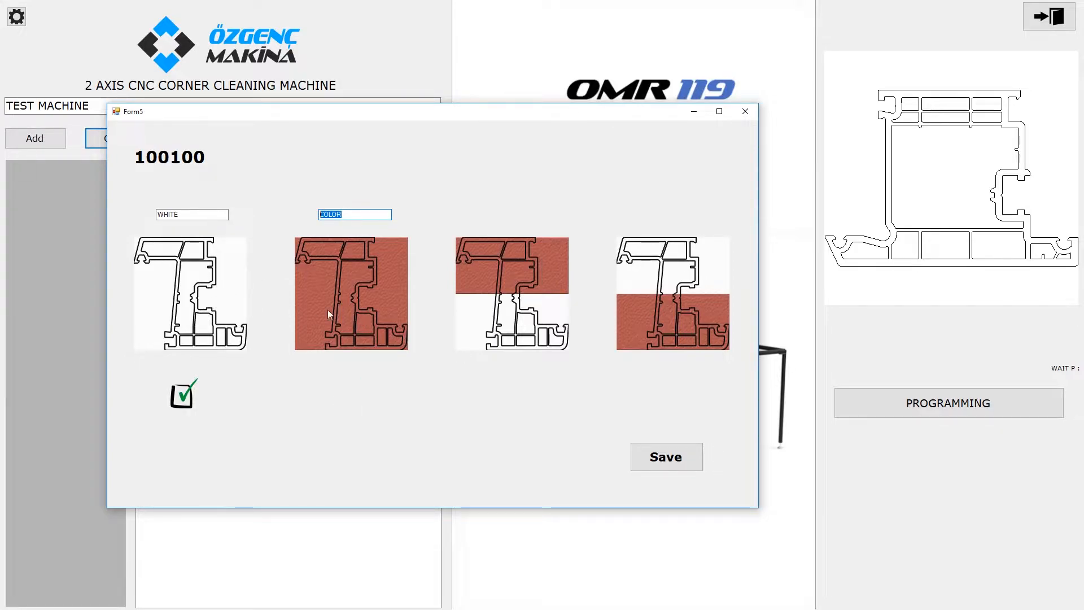
click(180, 294)
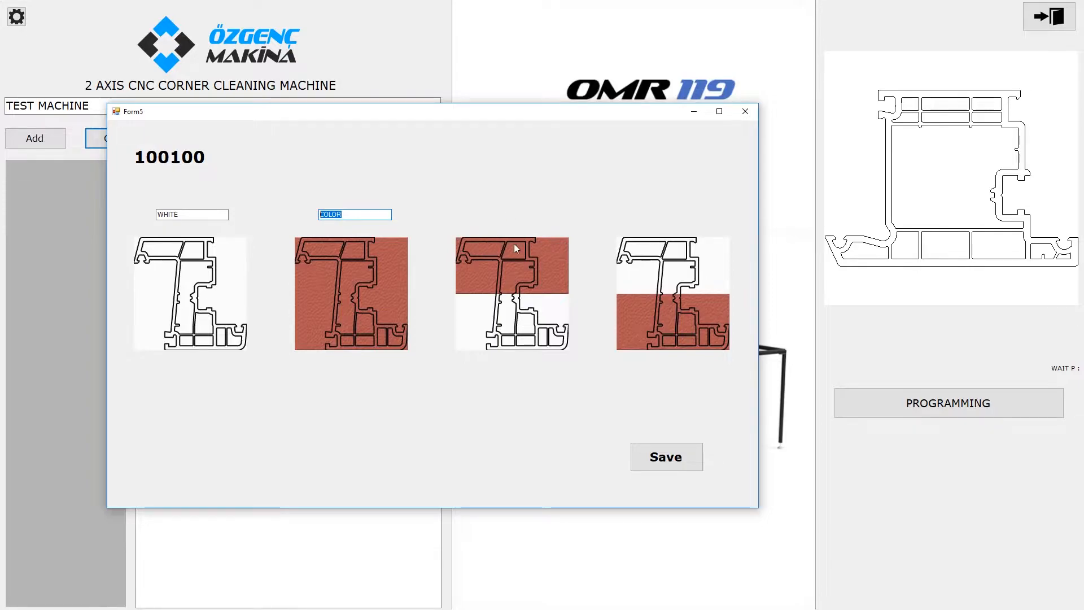
click(746, 112)
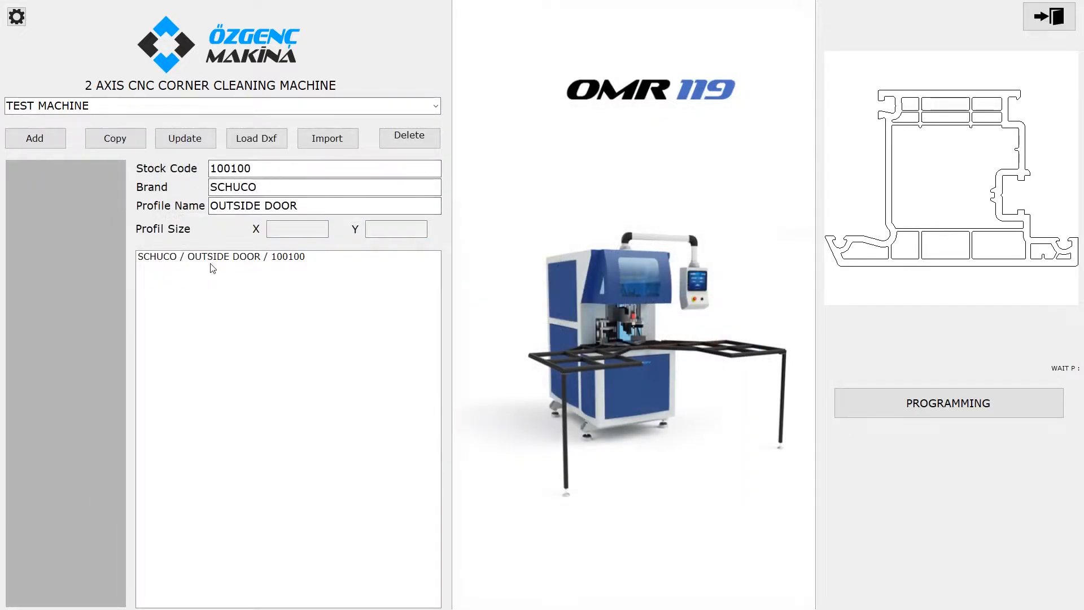
Change the SCHUCO OUTSIDE DOOR profile's stock code to 200200 and update the profile.
click(228, 256)
click(191, 140)
text(200200)
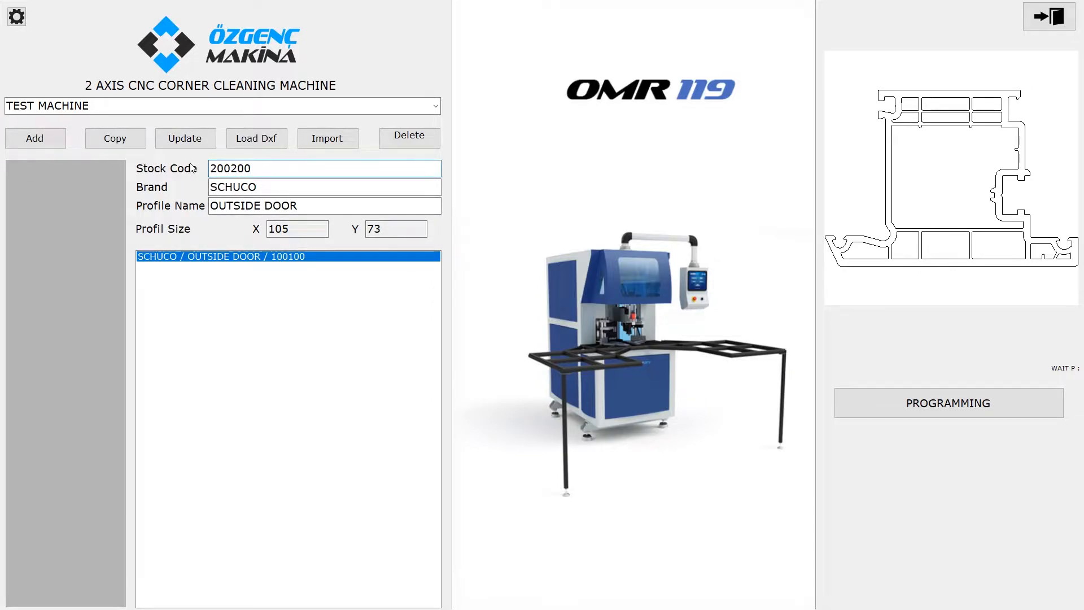
click(189, 138)
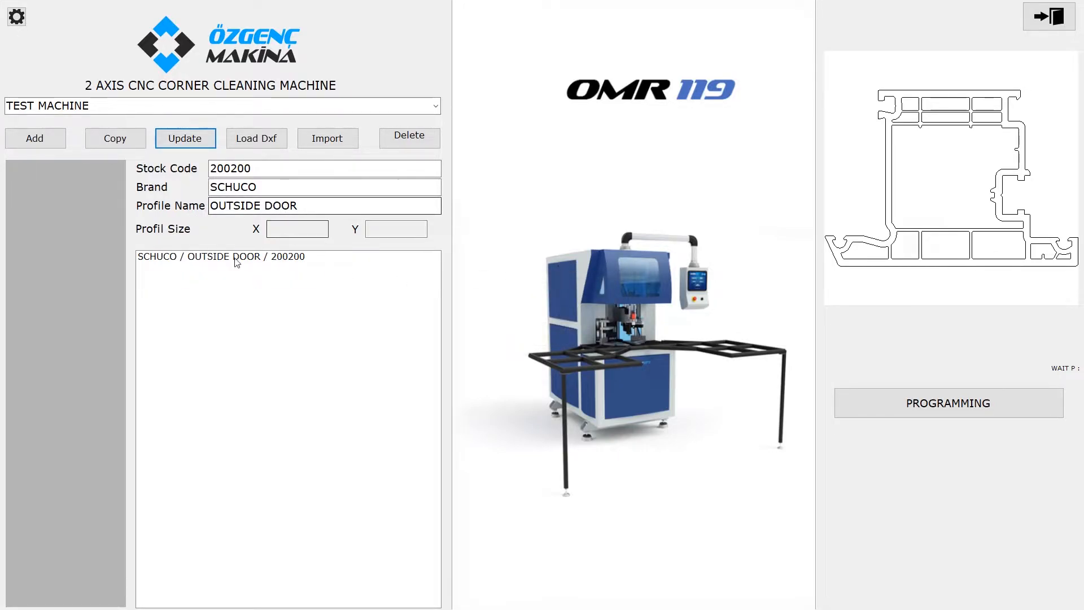
Open the SCHUCO OUTSIDE DOOR 200200 profile for programming and dismiss the notice.
click(234, 258)
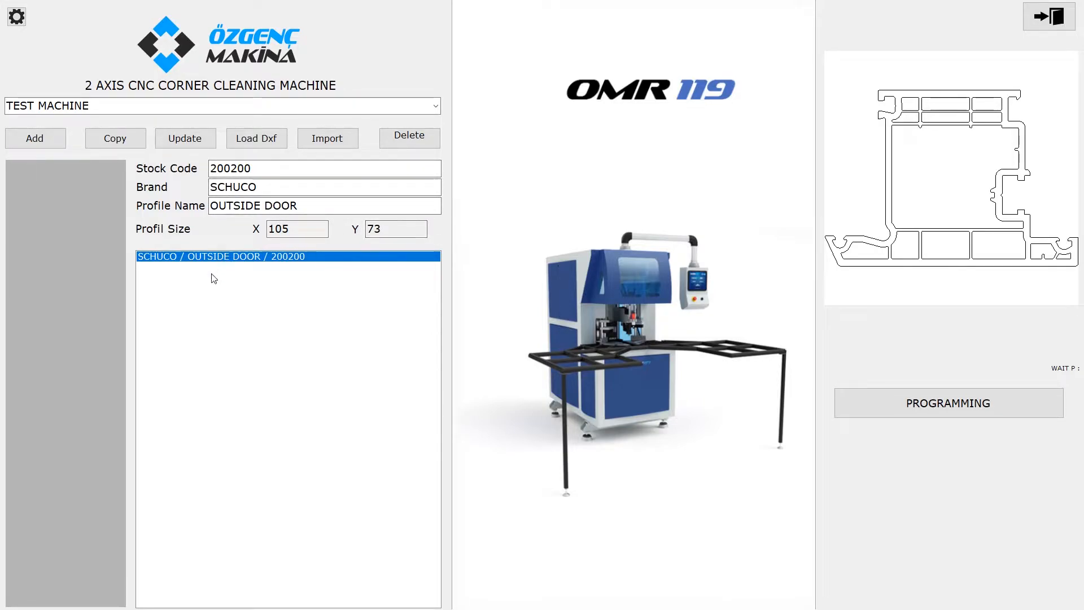
click(935, 405)
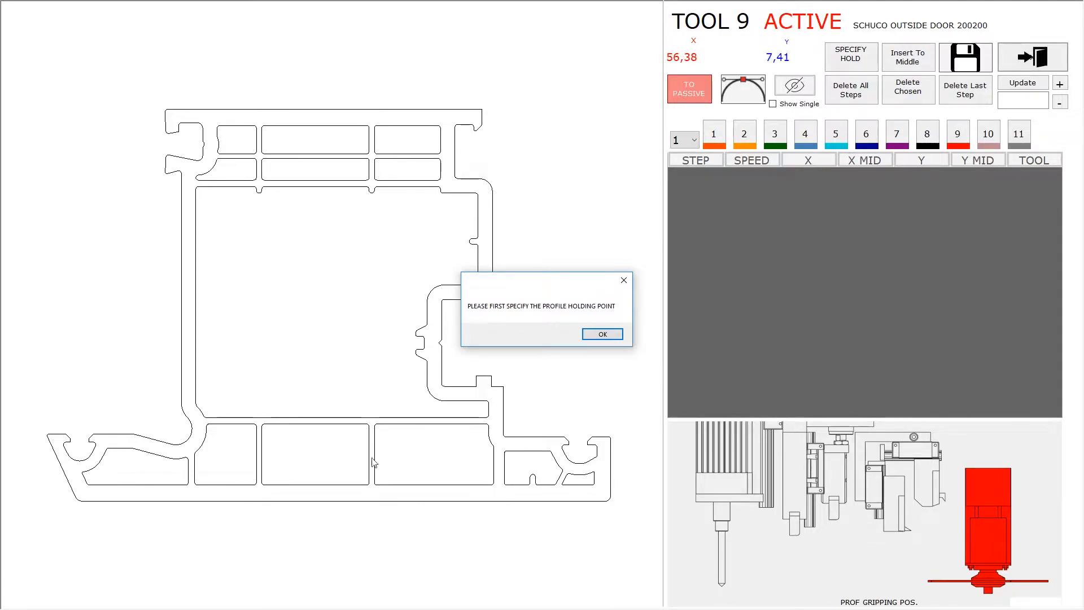
click(603, 334)
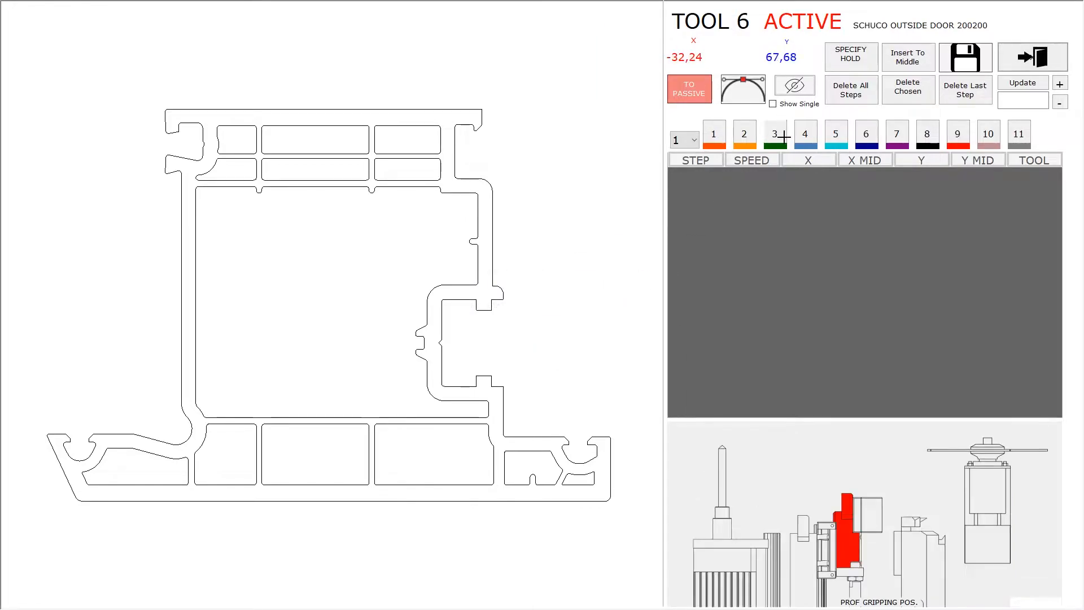
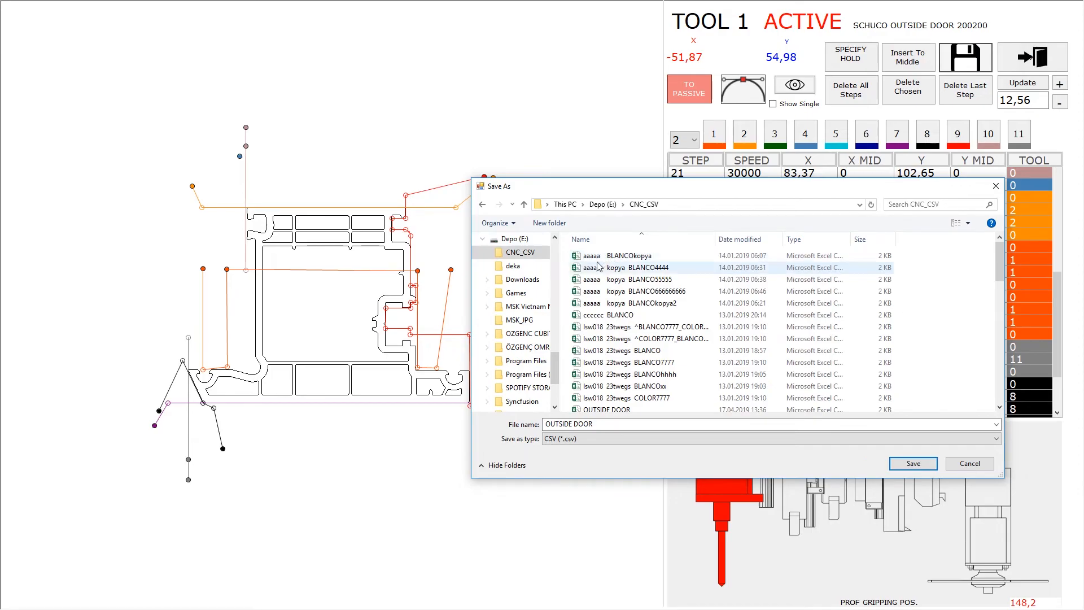
Save the machining program as the CSV file OUTSIDE DOOR in the CNC_CSV folder on drive E, replacing the existing file.
scroll(619, 285, down, 5)
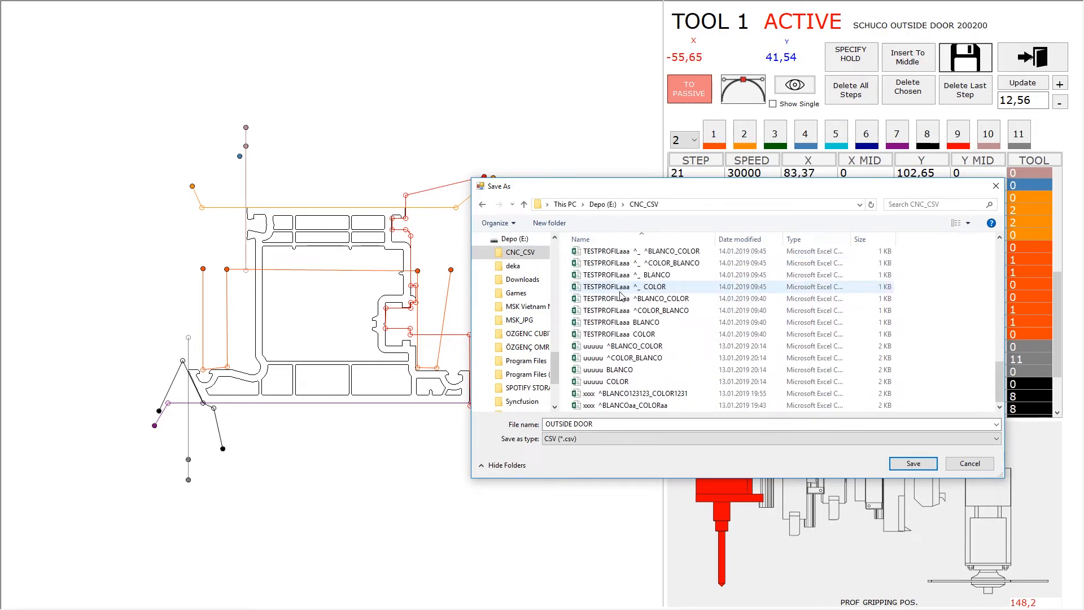
scroll(621, 295, up, 5)
scroll(623, 306, down, 5)
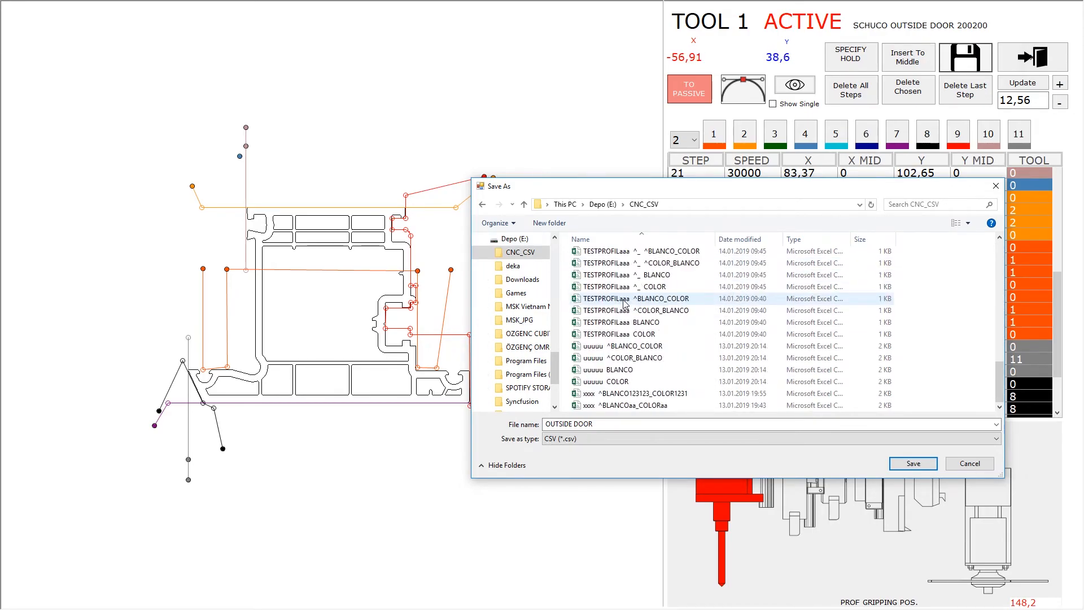
scroll(624, 303, down, 4)
scroll(624, 303, up, 9)
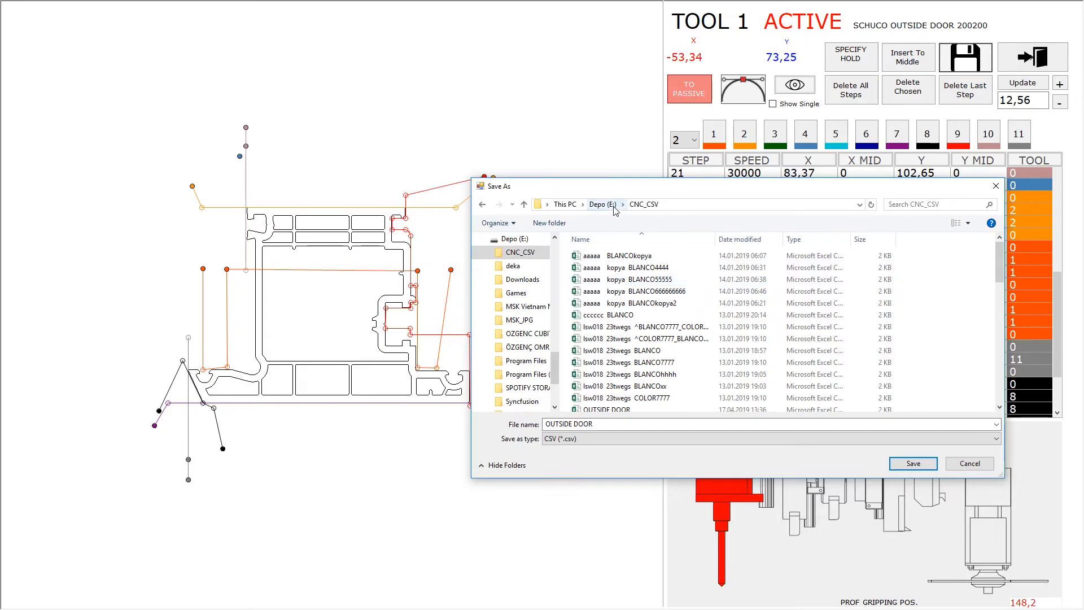
click(668, 204)
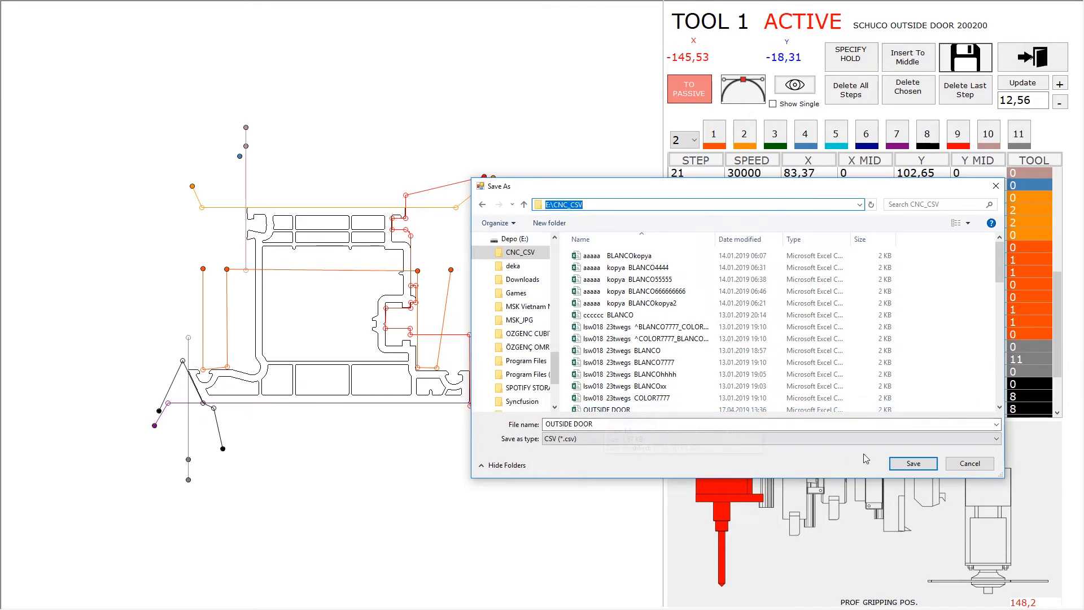
click(913, 464)
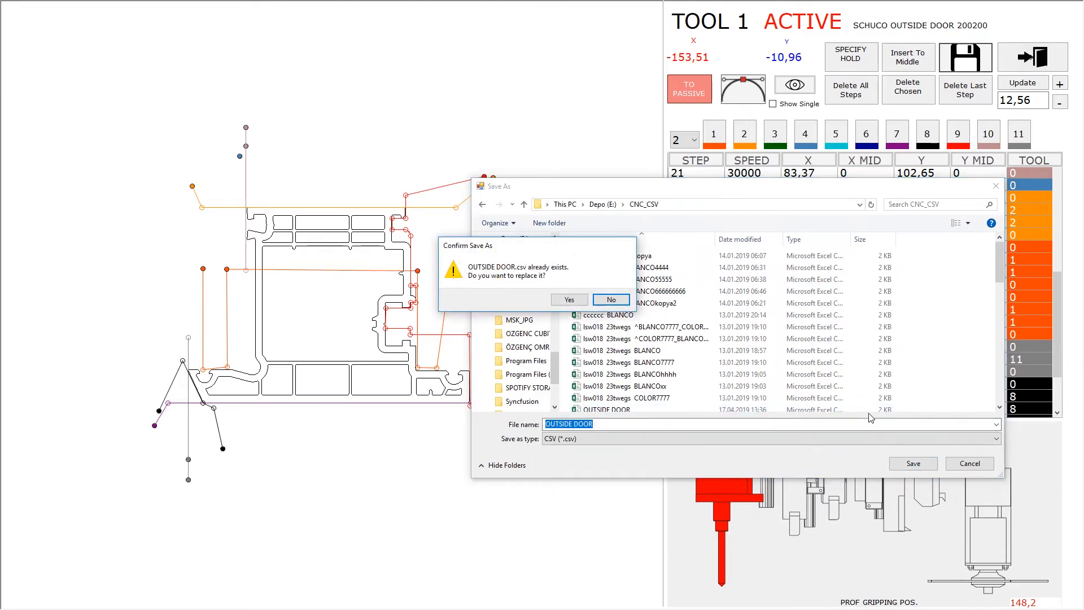
click(570, 299)
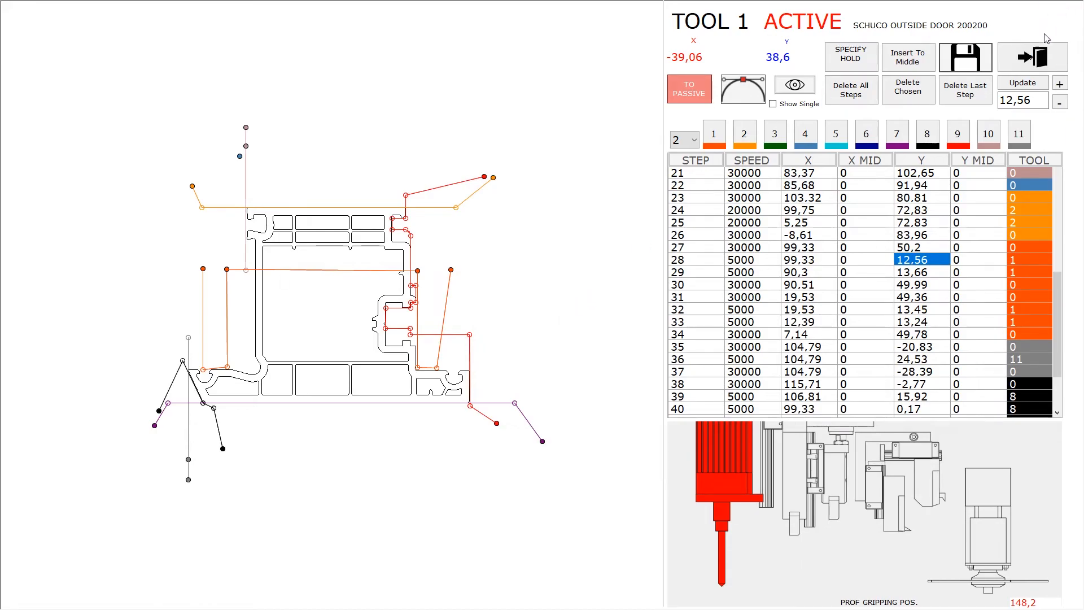
click(562, 334)
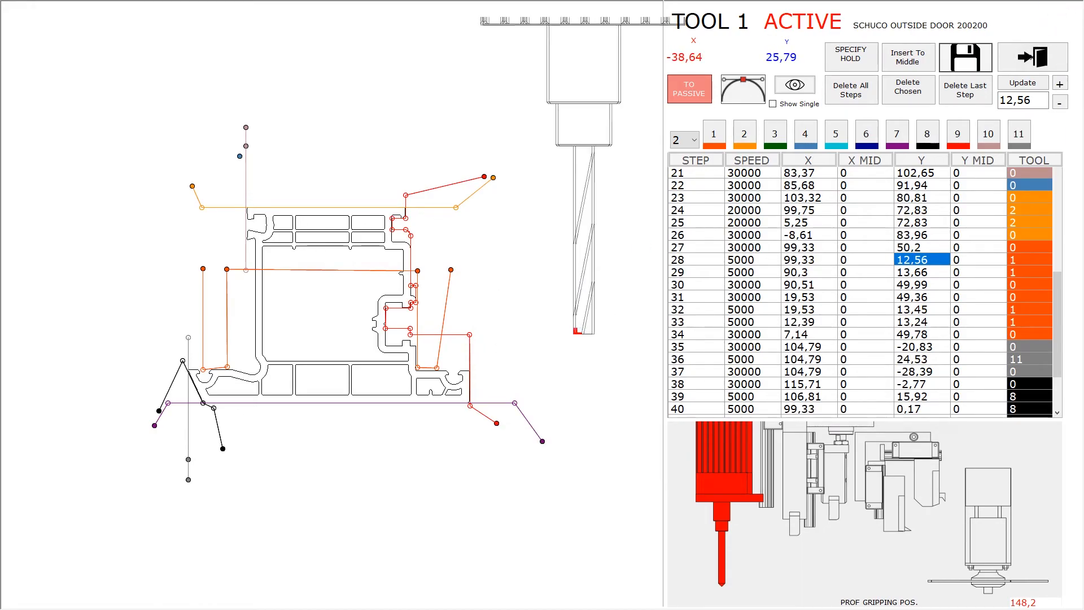
Exit the programming screen and select the SCHUCO OUTSIDE DOOR 200200 profile in the profile list.
click(1006, 68)
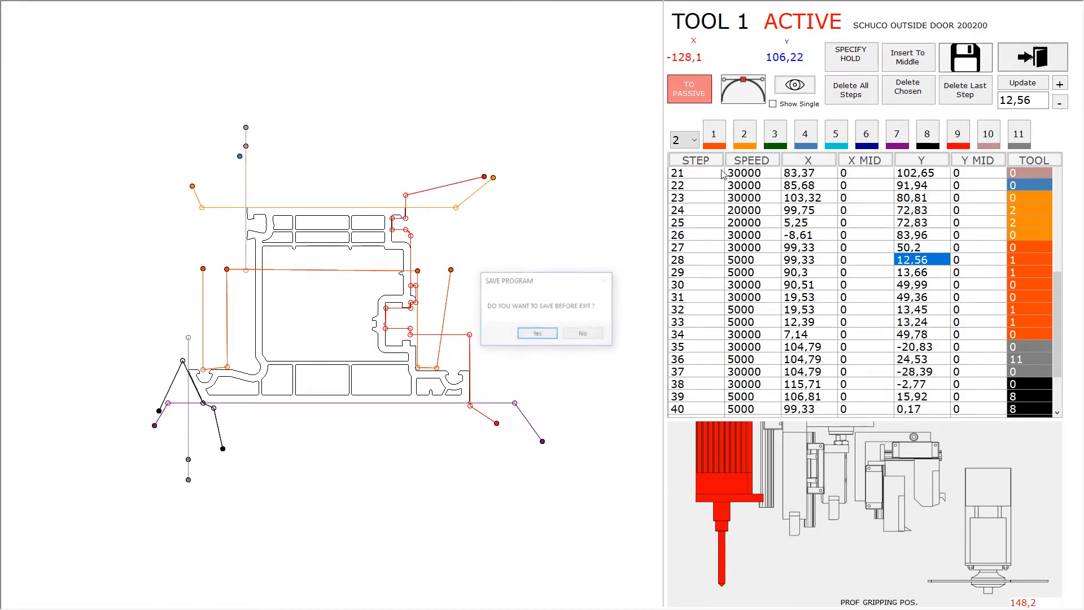
click(561, 333)
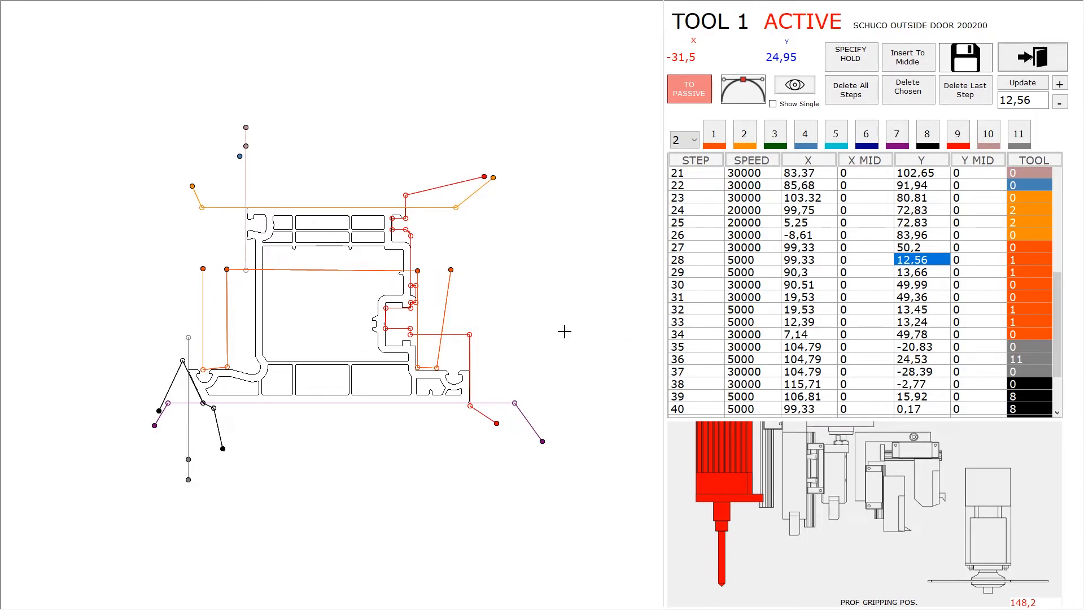
click(561, 333)
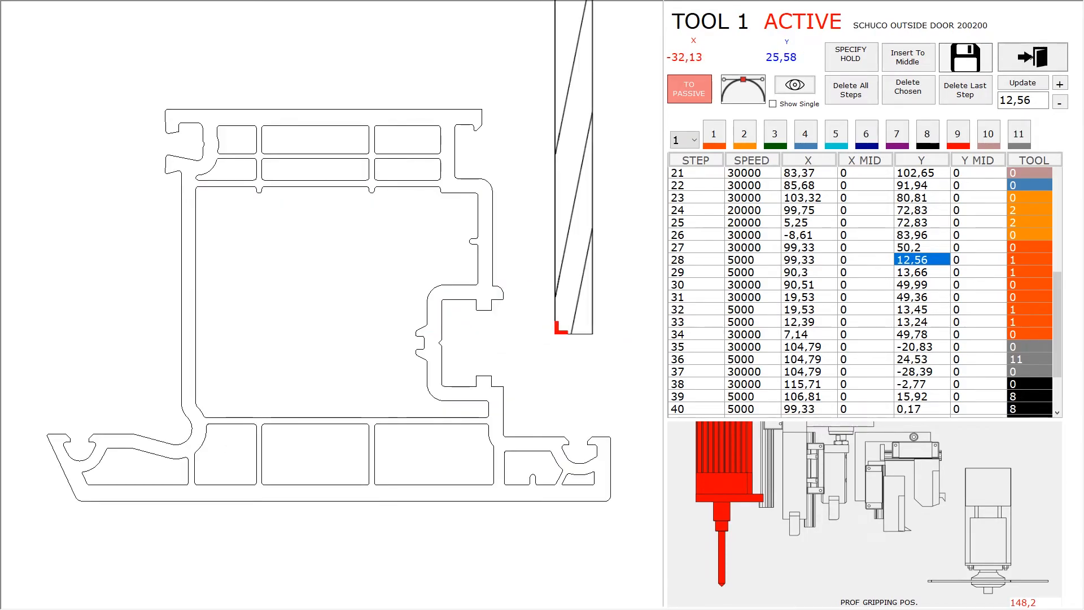
click(303, 258)
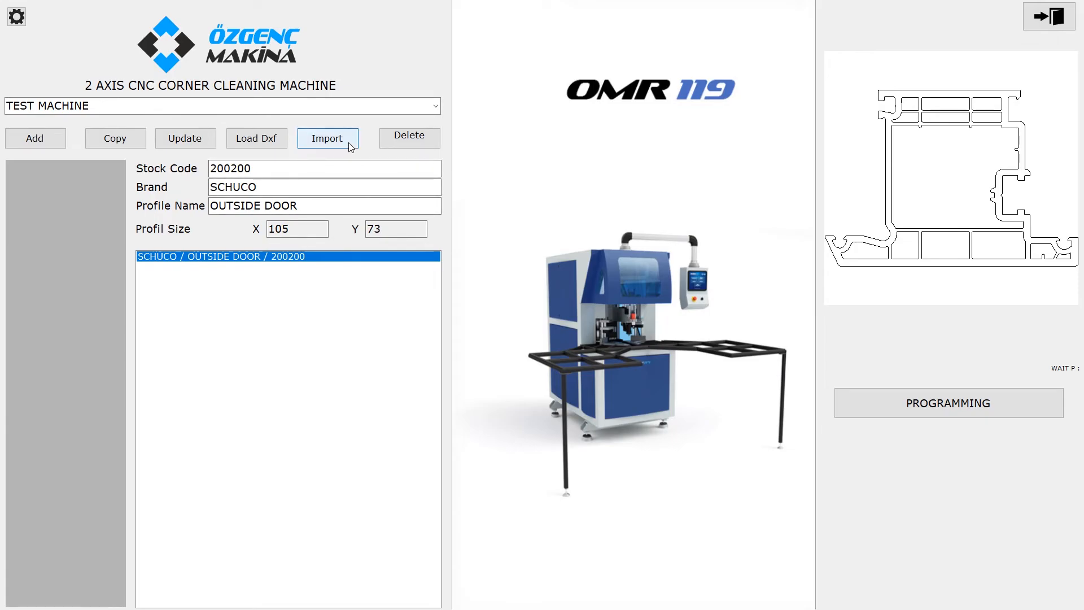
Import the 222.1107-WHITE CSV program from the CSV SAMPLE folder in the desktop's TEST FILES folder.
click(327, 138)
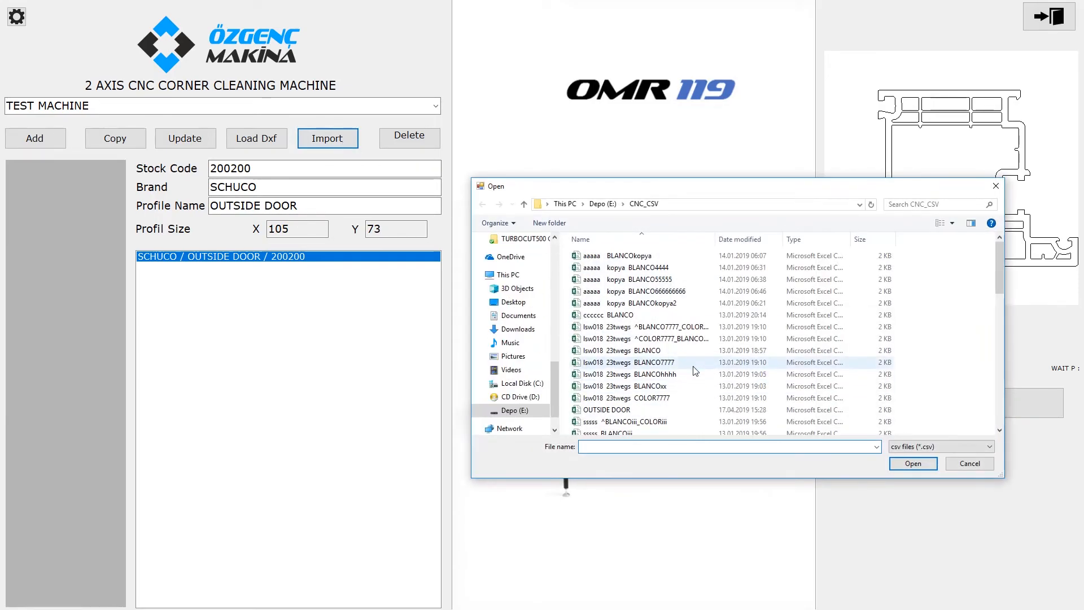
scroll(695, 368, down, 5)
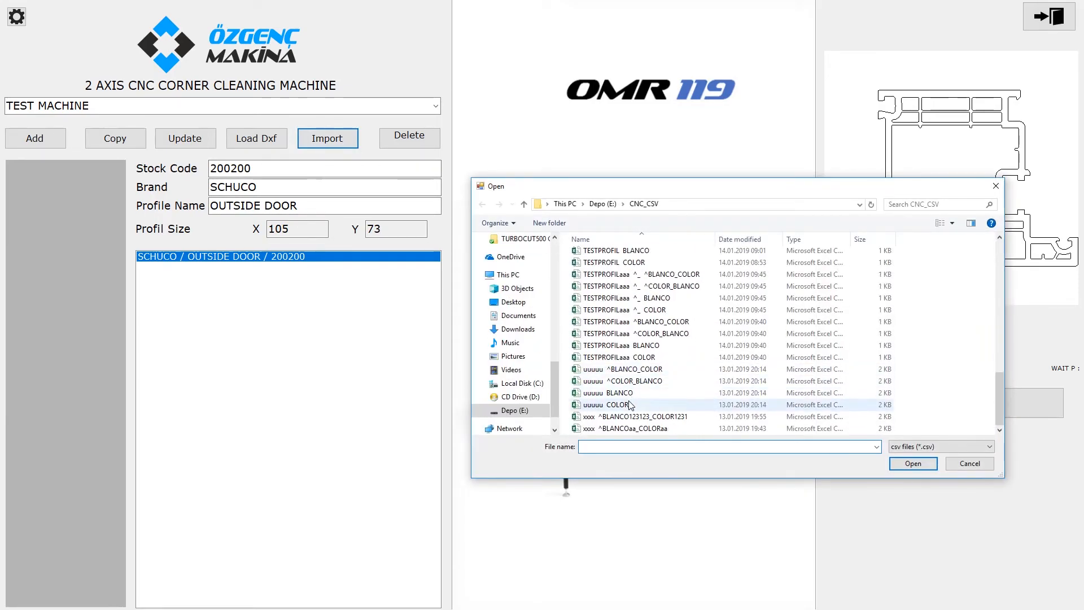
scroll(621, 406, up, 1)
scroll(618, 409, down, 1)
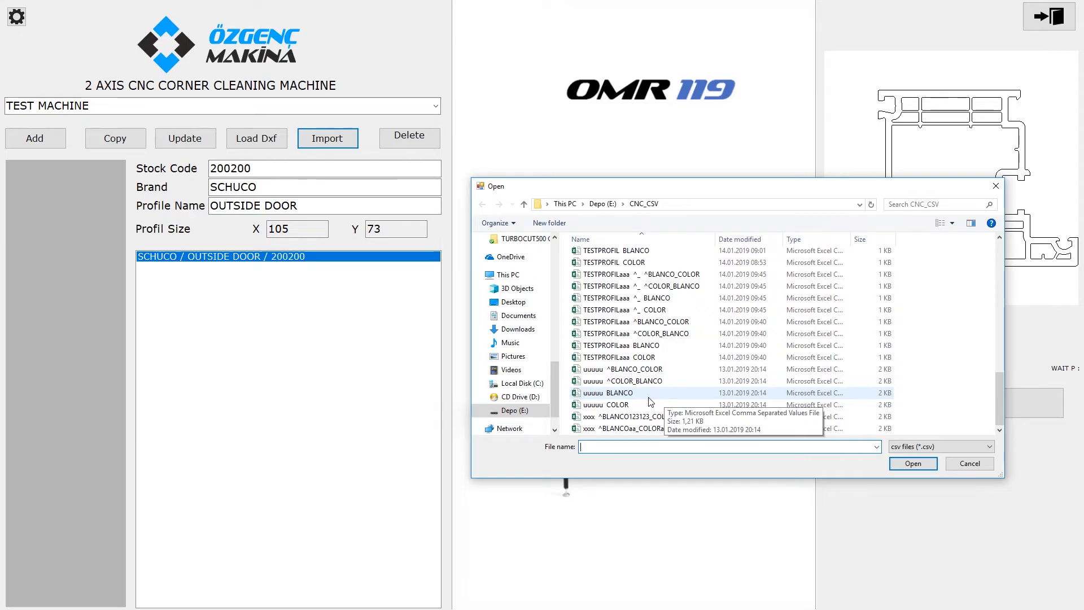
scroll(652, 396, up, 5)
scroll(655, 386, up, 4)
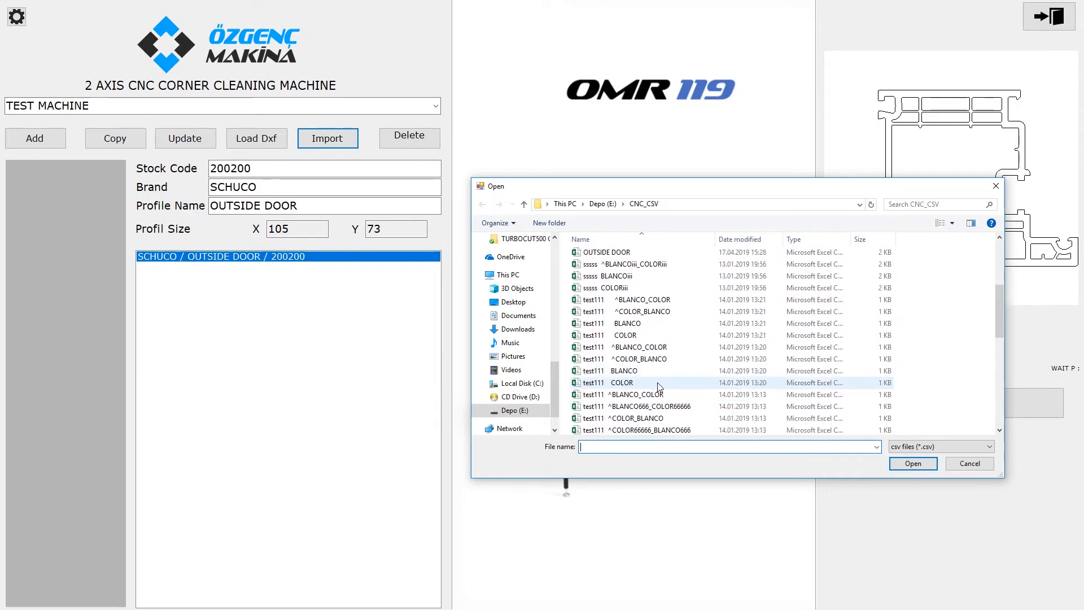
scroll(658, 385, up, 4)
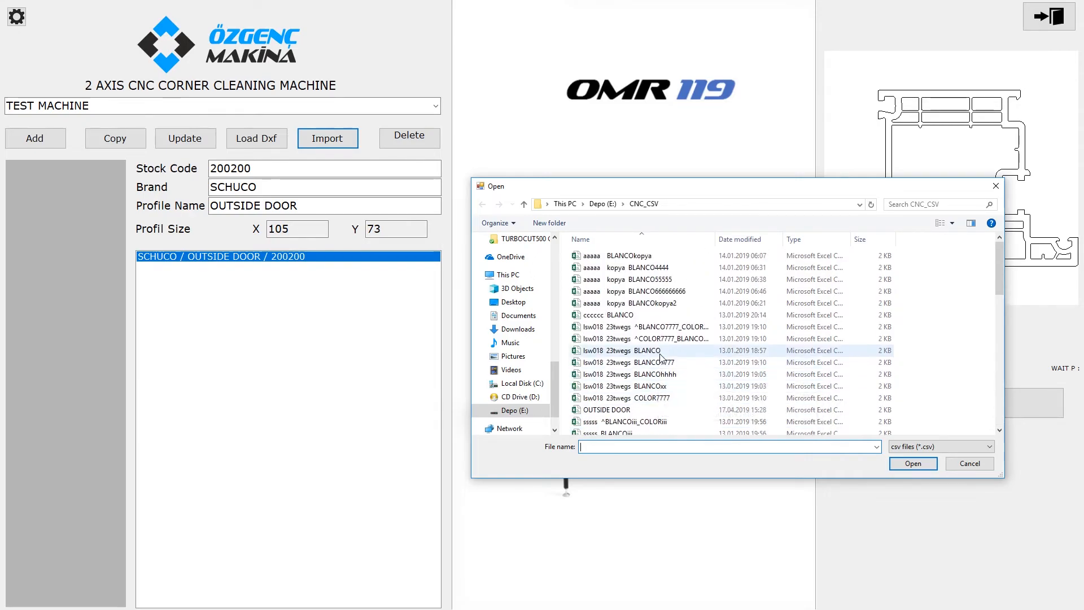
click(508, 275)
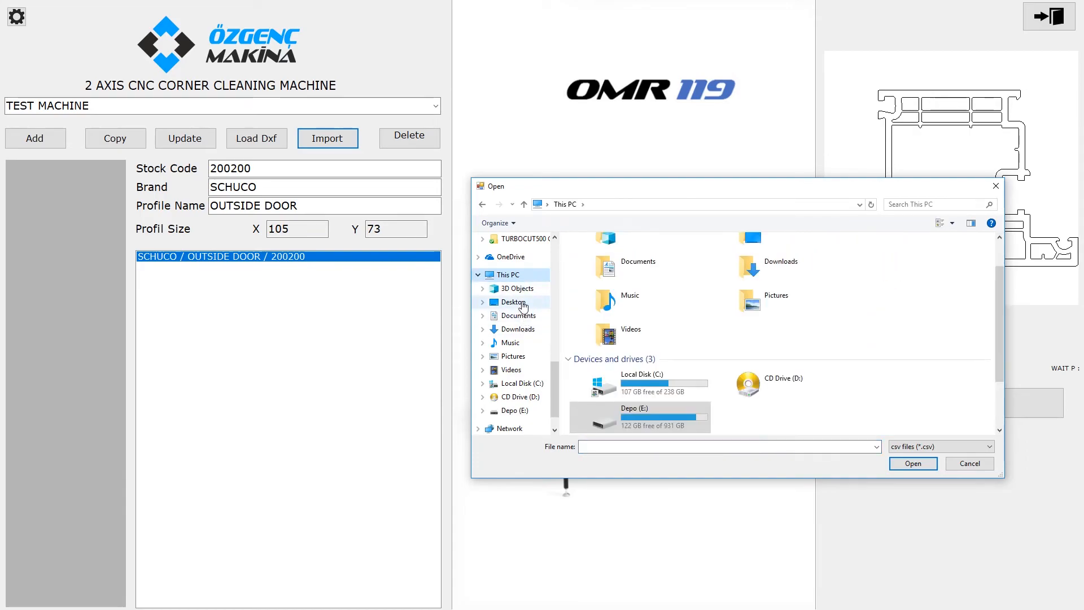
click(515, 304)
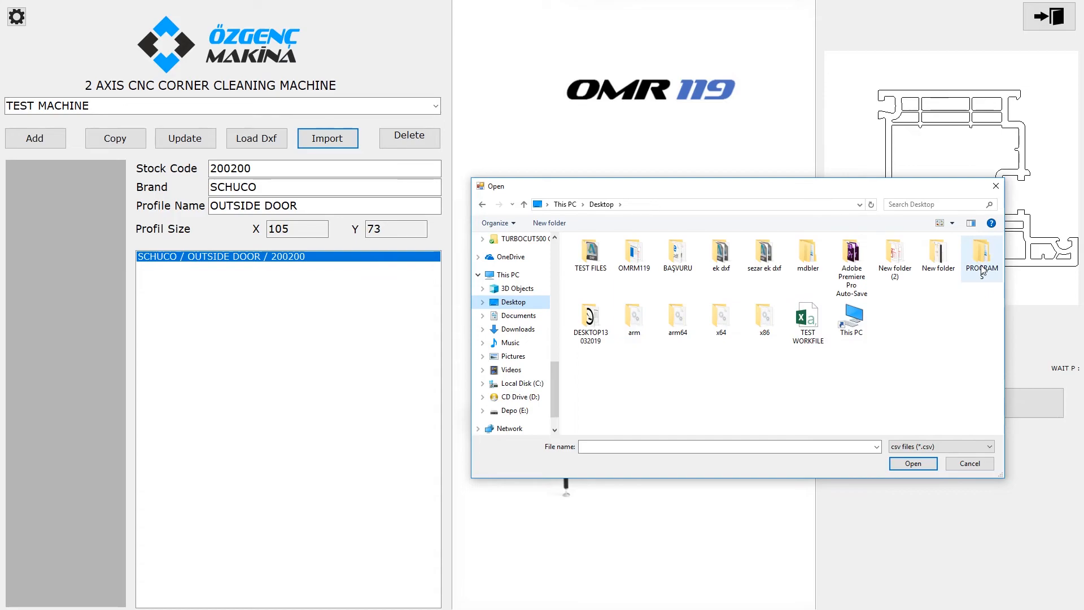
double_click(592, 255)
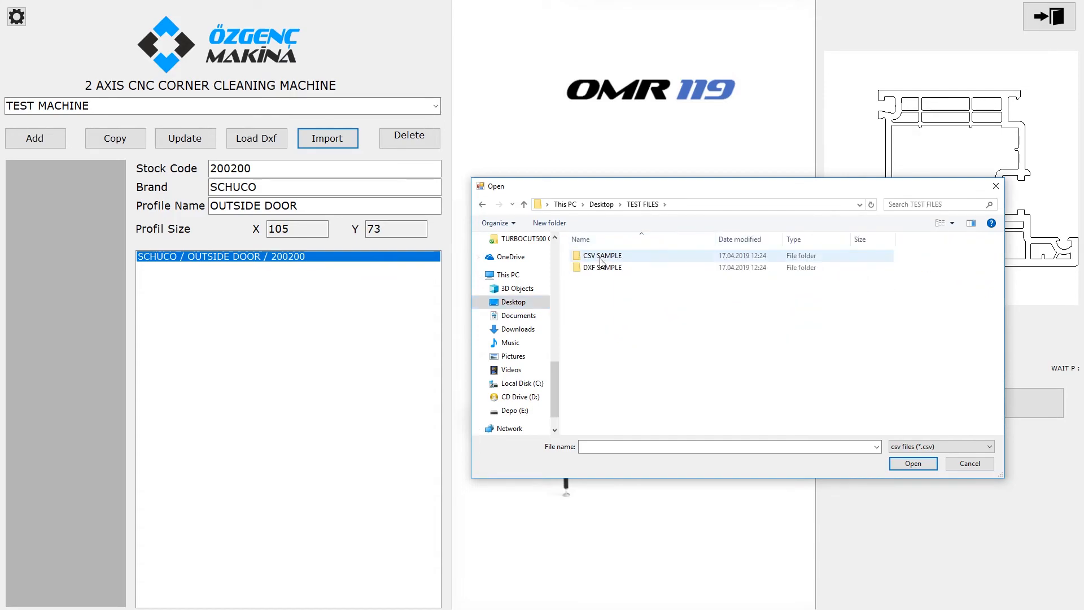
double_click(600, 258)
click(613, 258)
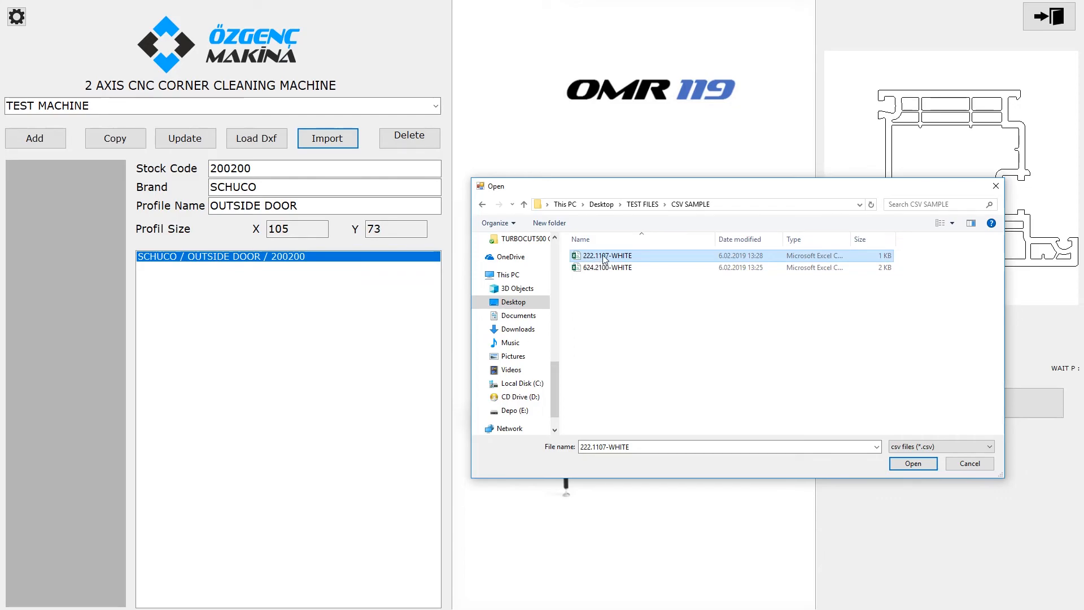
click(921, 465)
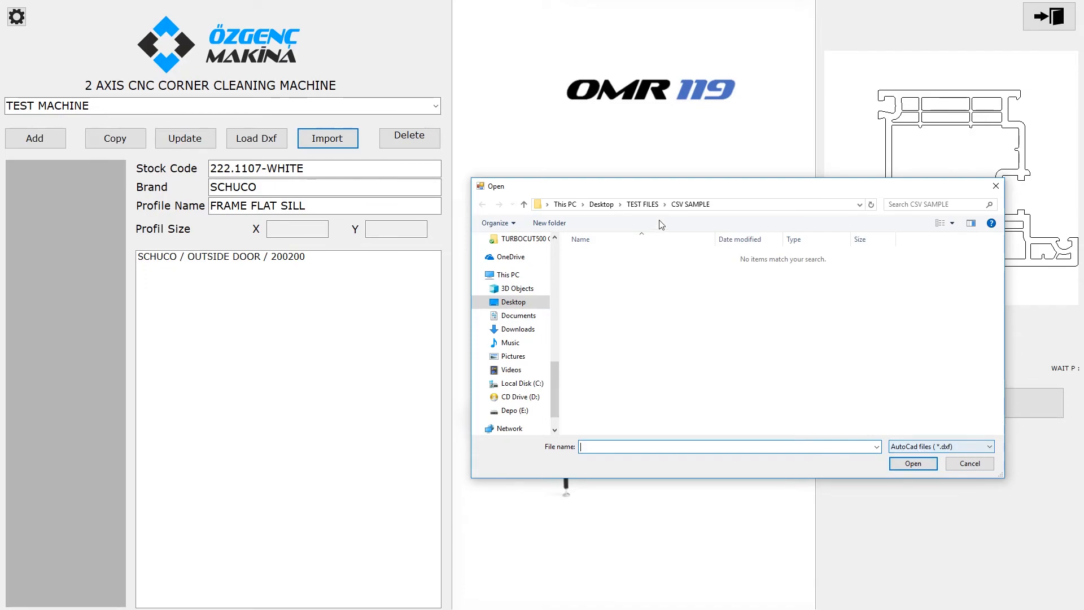
Load the matching 222.1107-WHITE DXF drawing from the DXF SAMPLE folder in TEST FILES for the imported profile.
click(637, 206)
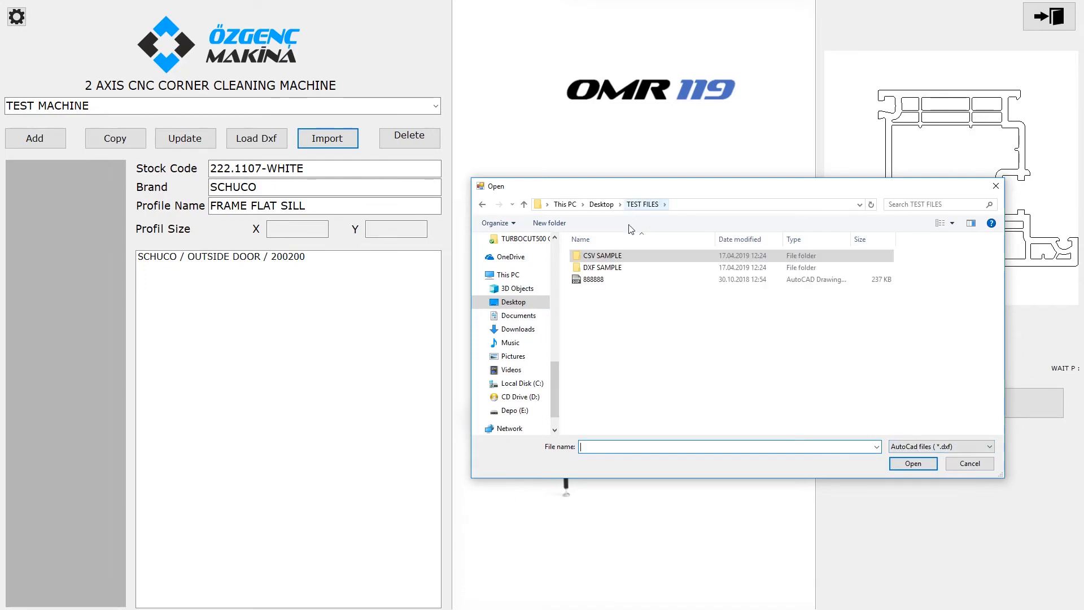
double_click(608, 268)
click(609, 261)
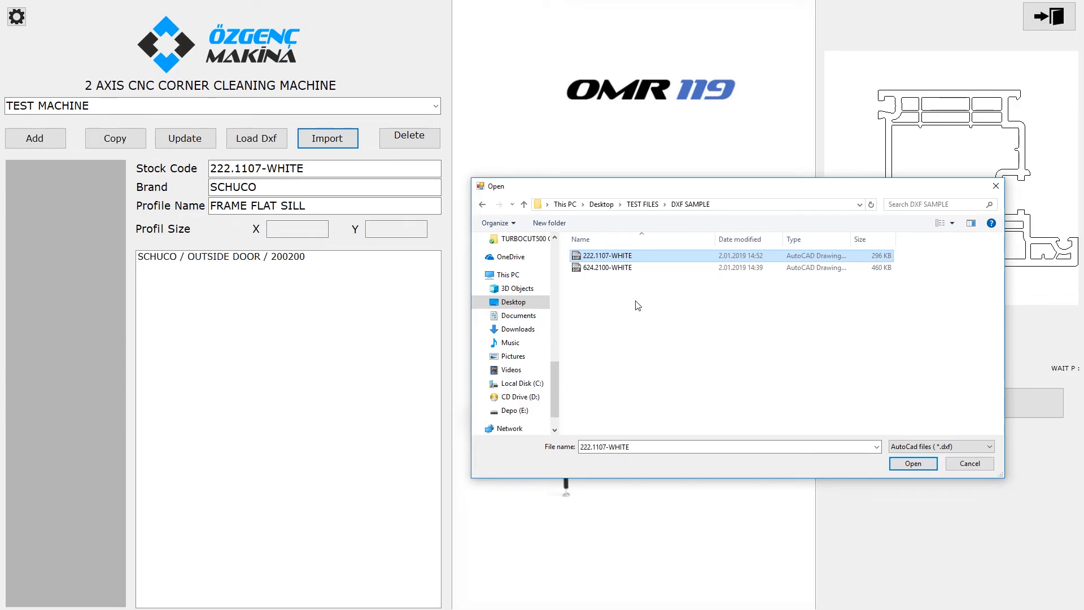
click(927, 465)
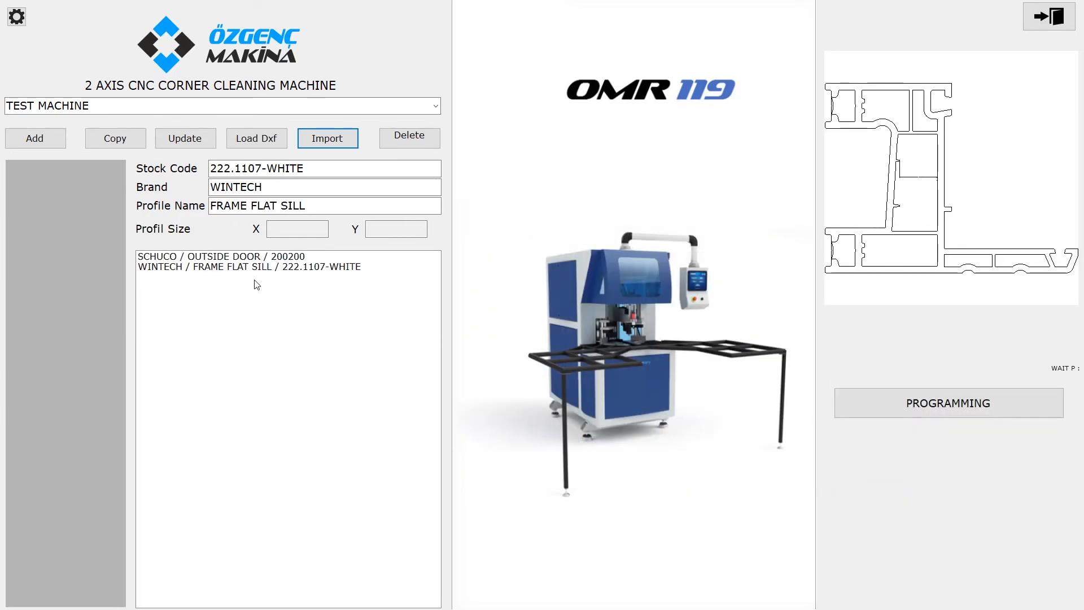
Select the WINTECH FRAME FLAT SILL 222.1107-WHITE profile and check its X and Y profile size.
click(212, 270)
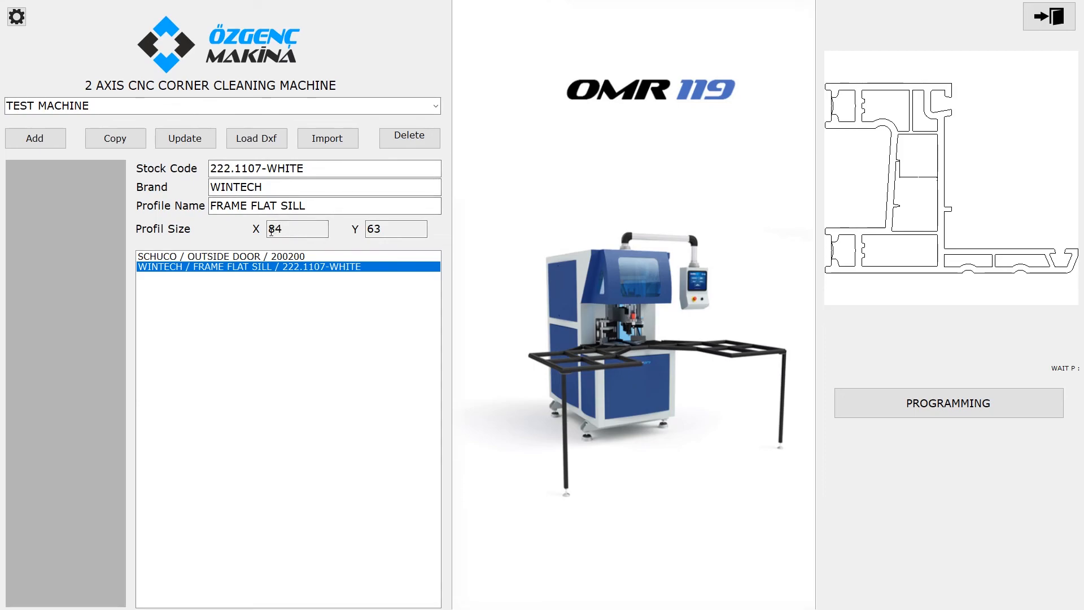
click(271, 231)
key(Tab)
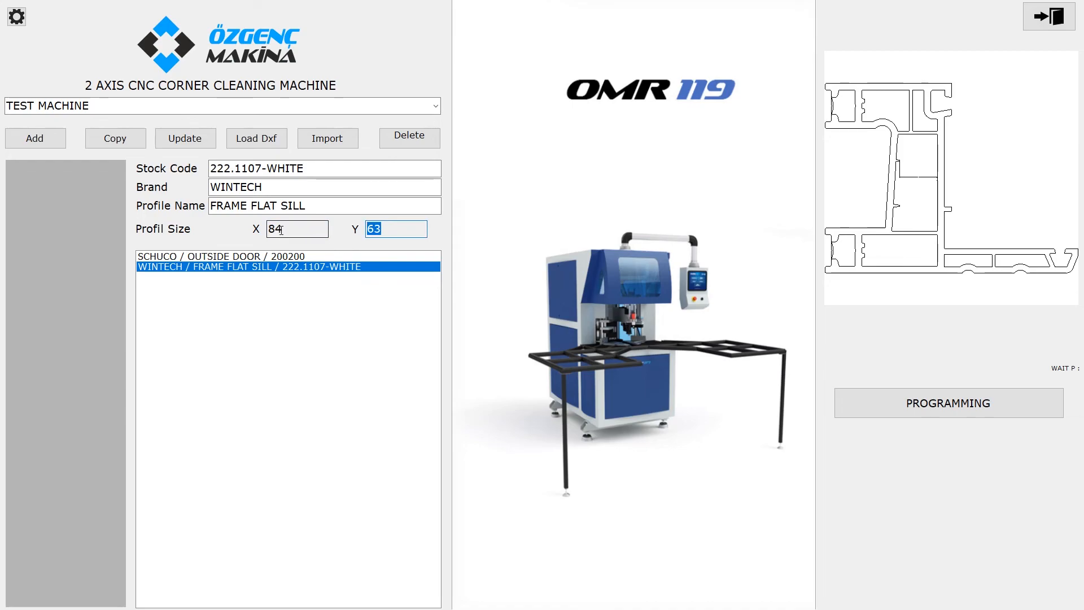
click(252, 270)
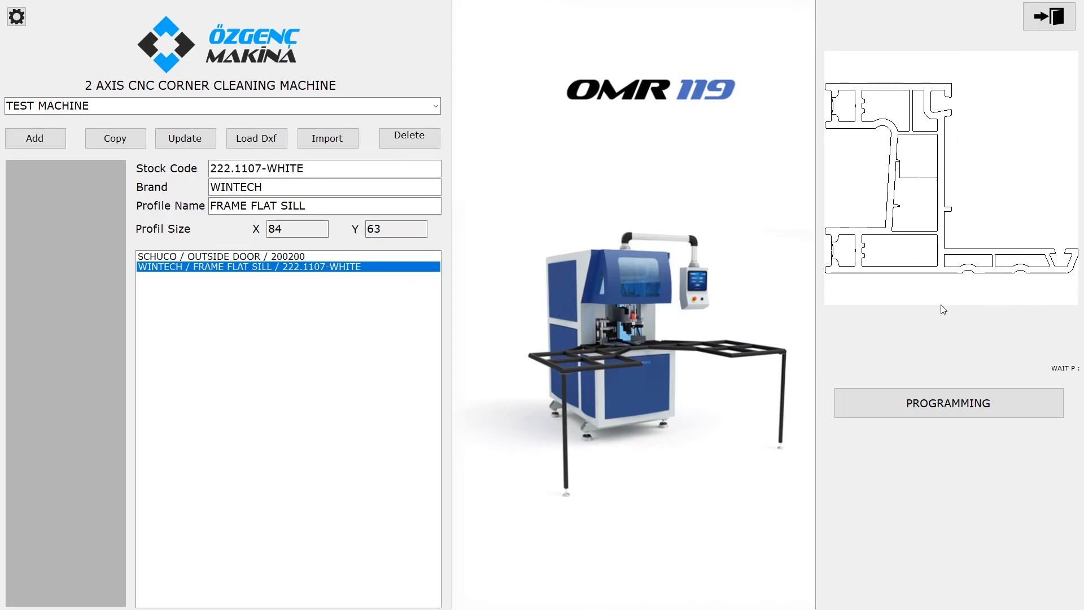
Open the WINTECH FRAME FLAT SILL profile in the programming screen and review its full list of machining steps.
key(Up)
click(949, 403)
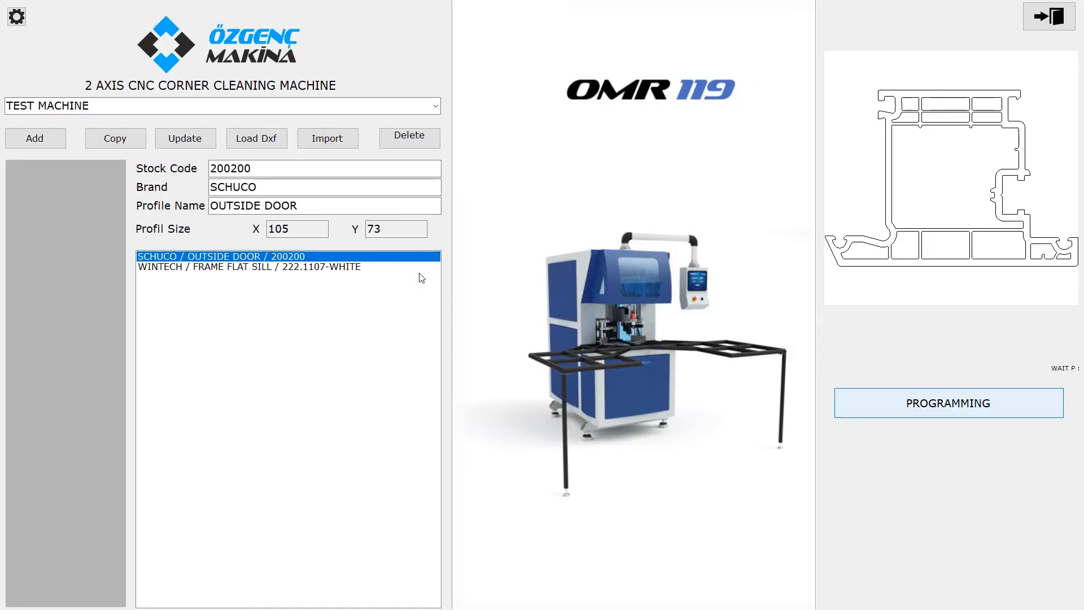
double_click(420, 268)
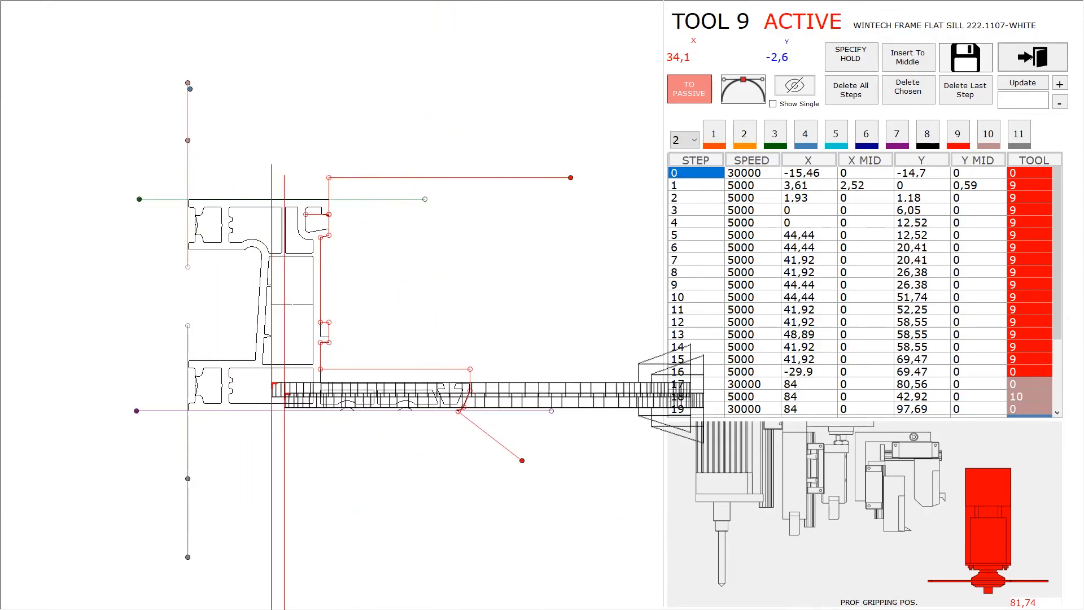
scroll(876, 315, down, 3)
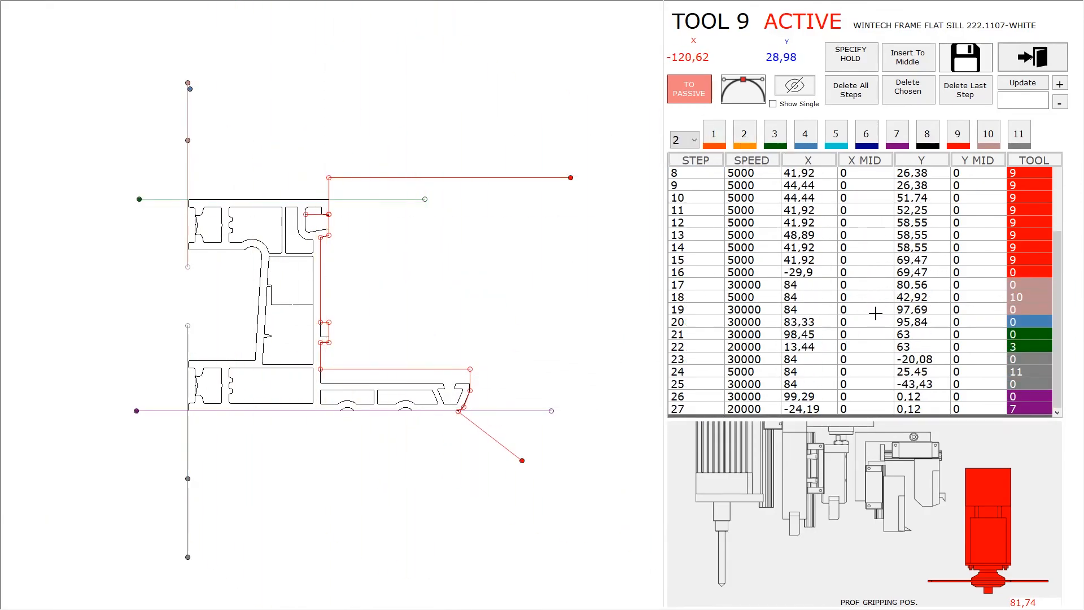
scroll(888, 382, up, 3)
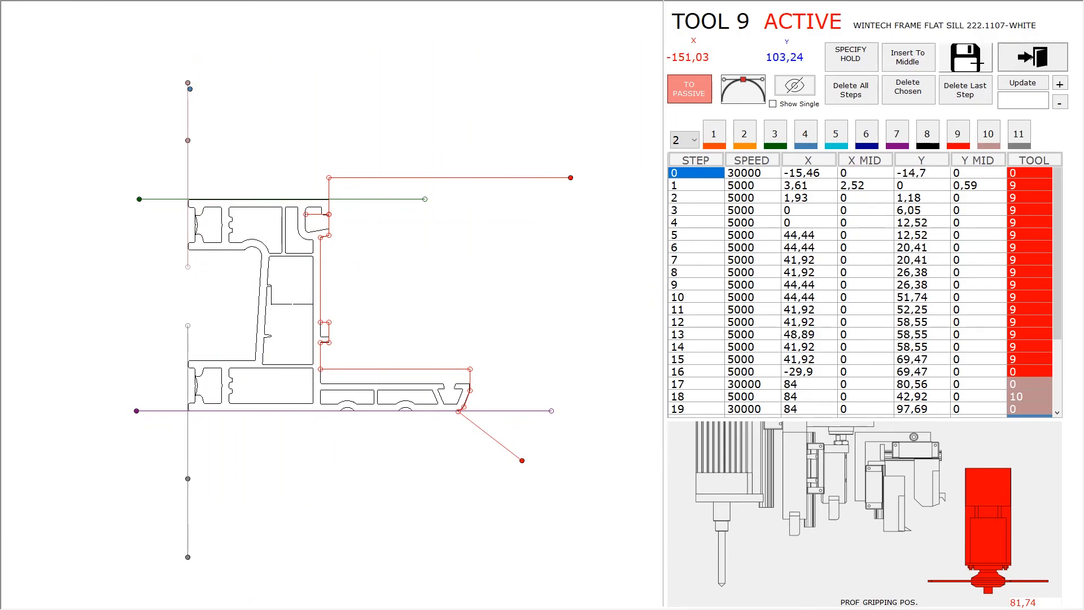
Exit the programming screen, saving the FRAME FLAT SILL program before leaving.
click(1032, 56)
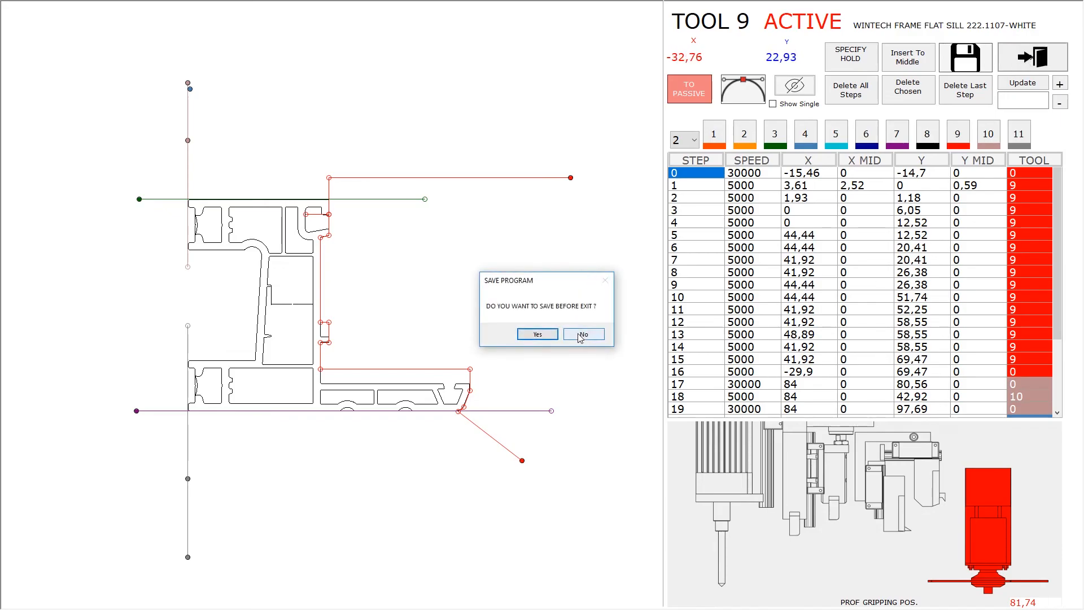
click(549, 334)
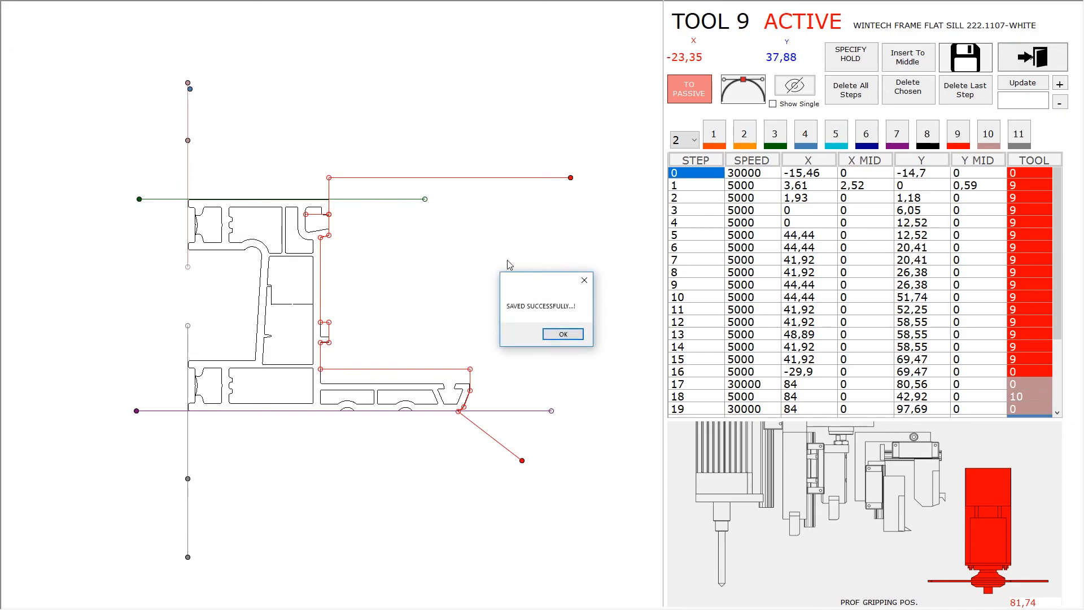
click(563, 335)
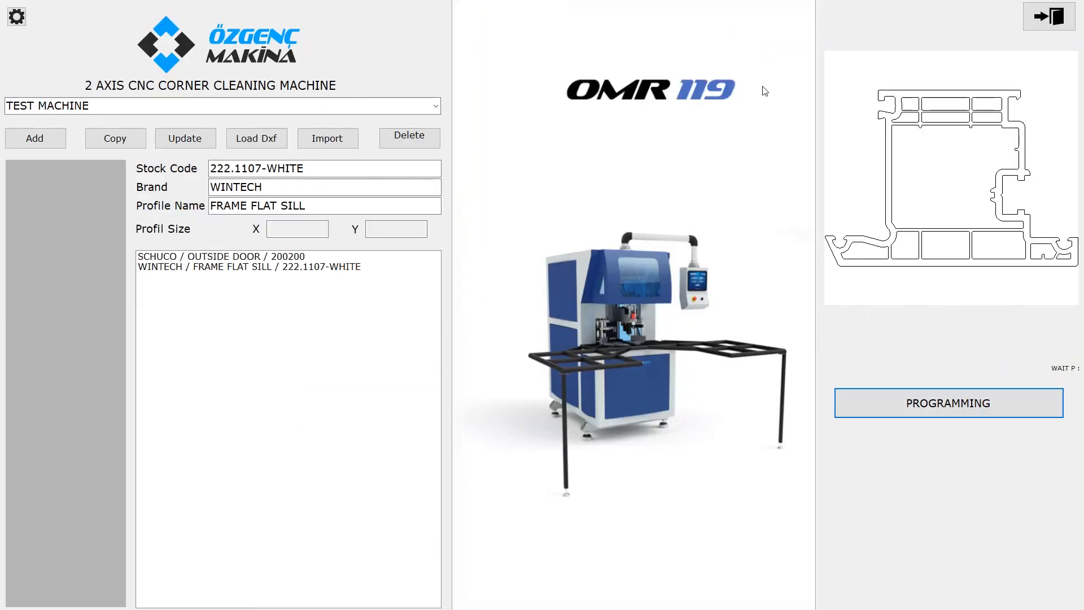
Save the WINTECH profile's program as CSV file FRAME FLAT SILL in drive E's CNC_CSV folder, then exit programming without saving again.
click(361, 266)
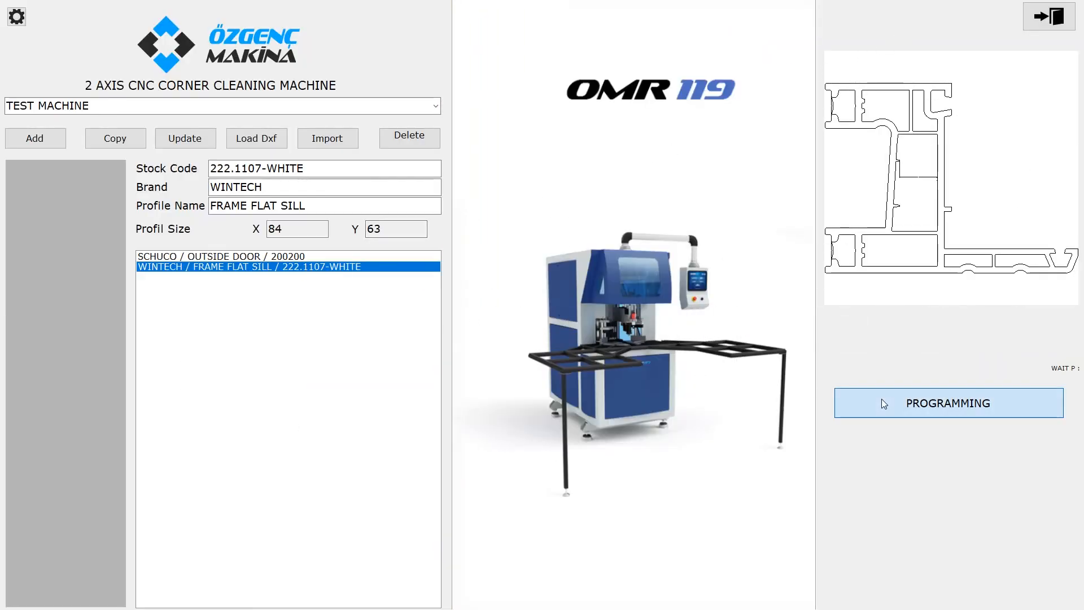
click(883, 401)
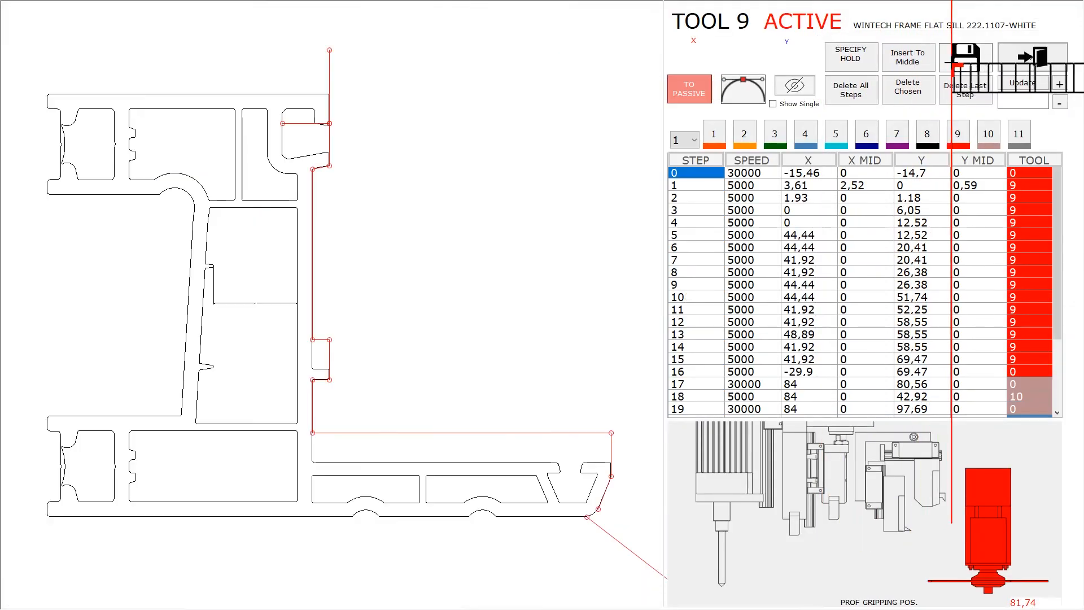
click(965, 57)
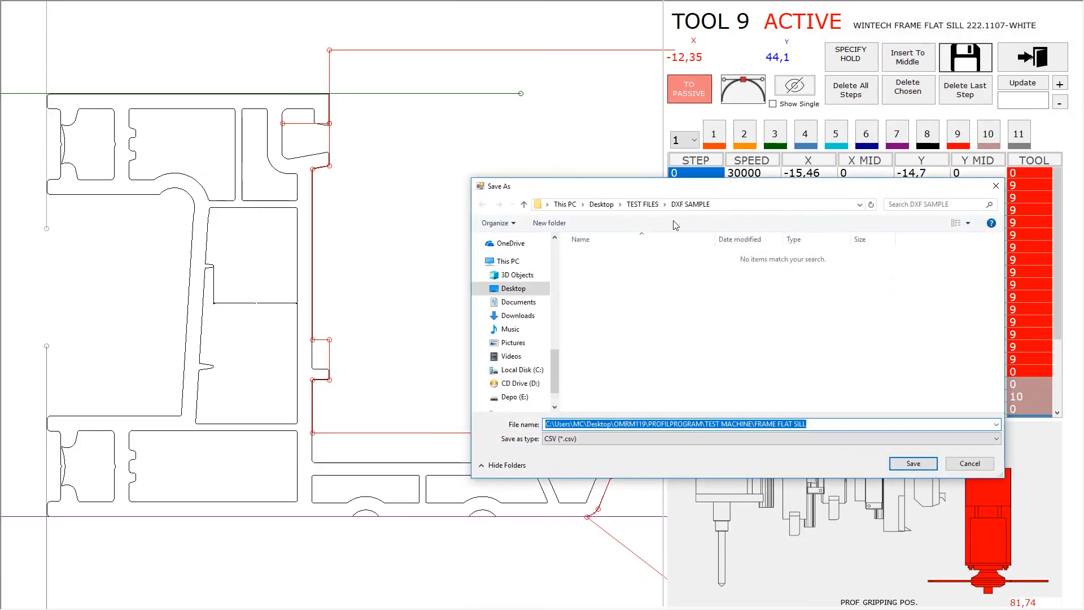
click(507, 260)
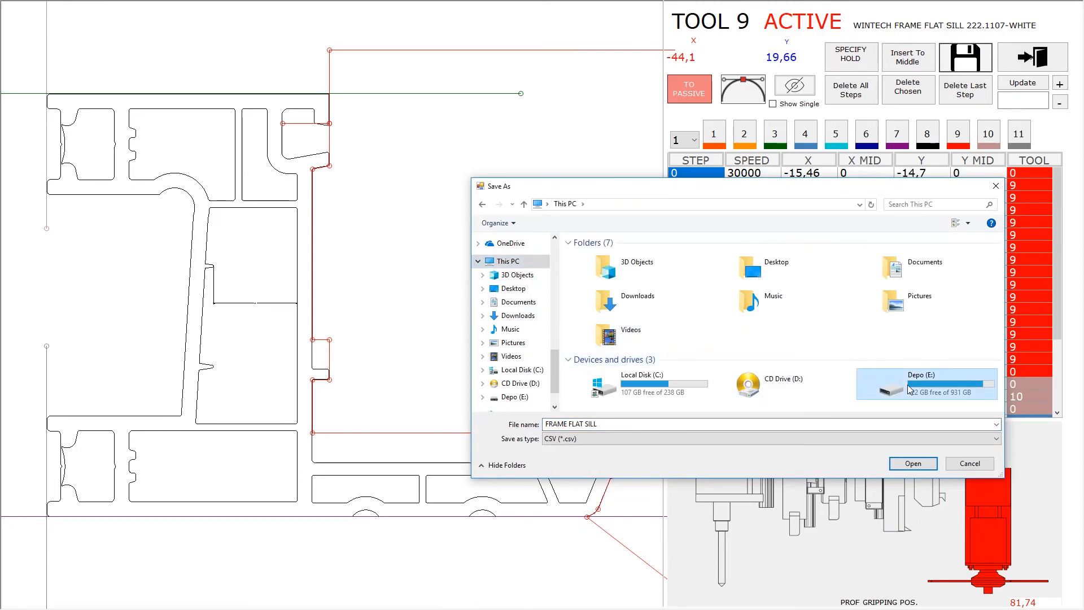
double_click(880, 379)
double_click(650, 255)
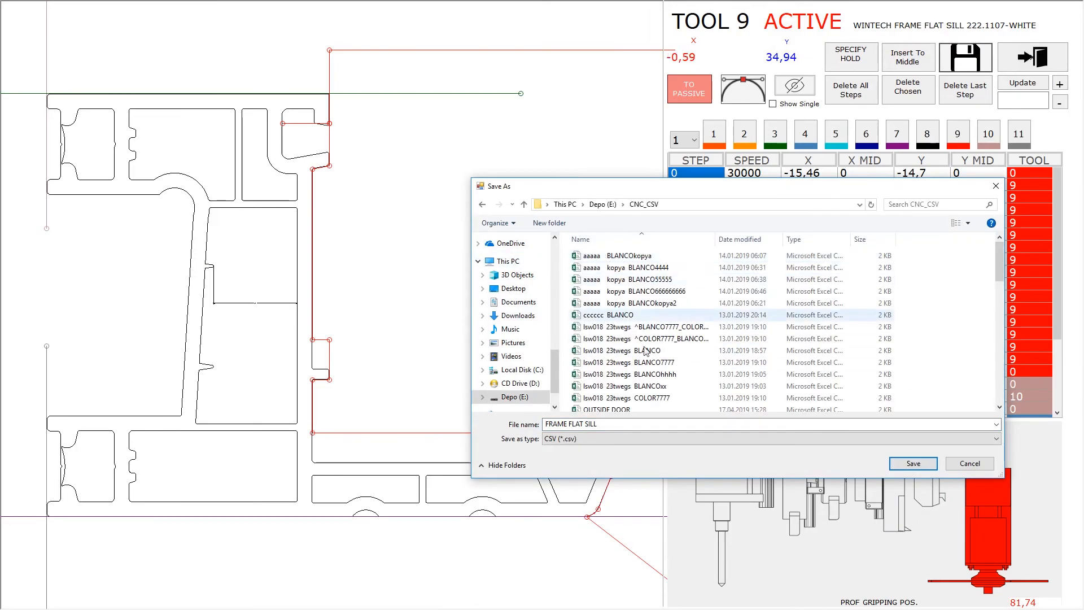
click(912, 463)
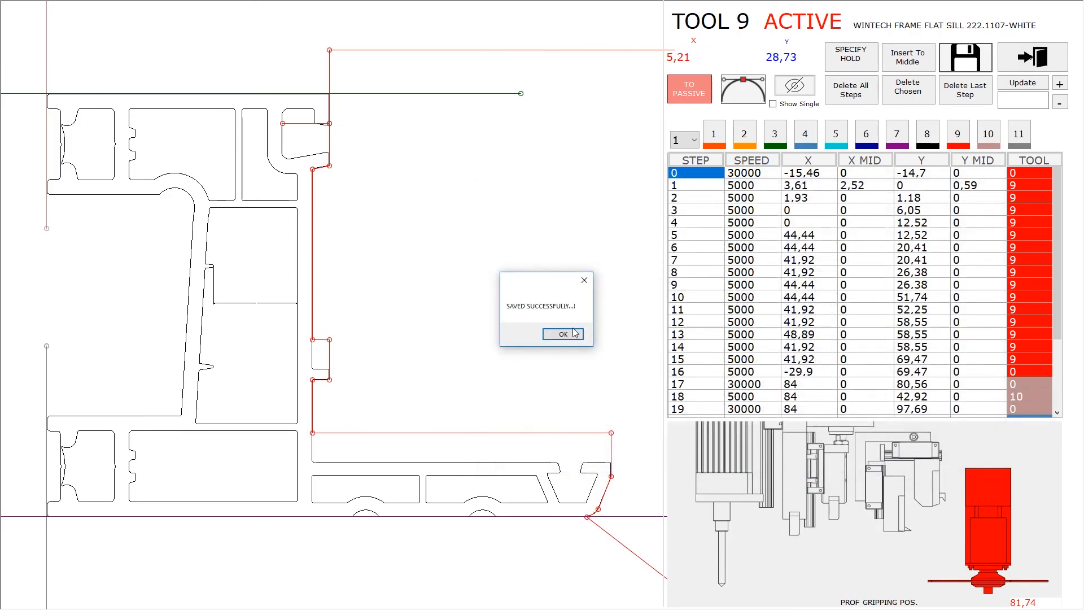
click(561, 332)
click(1032, 57)
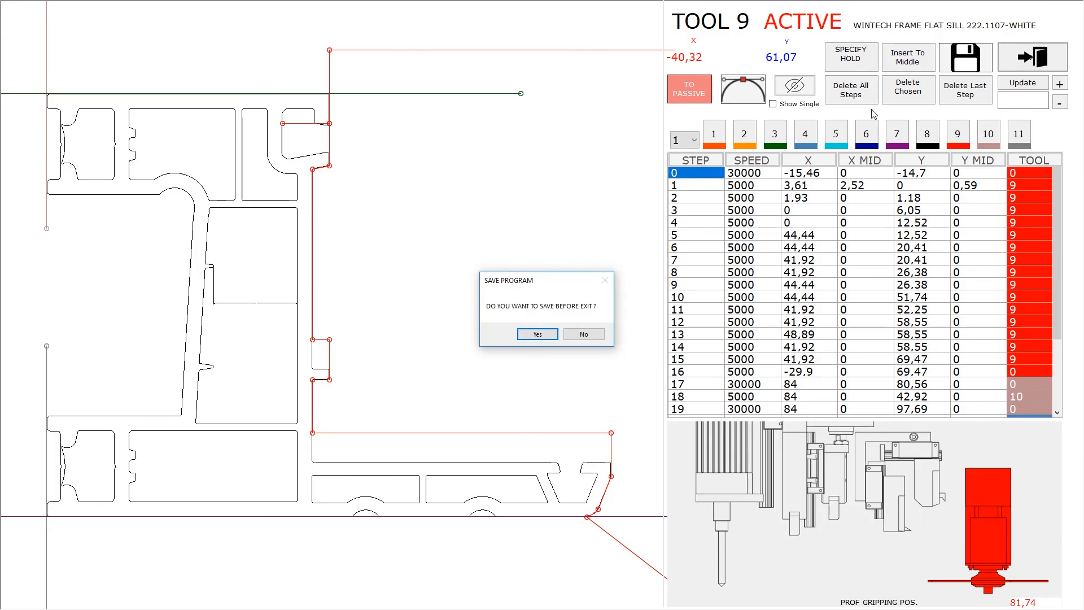
click(582, 333)
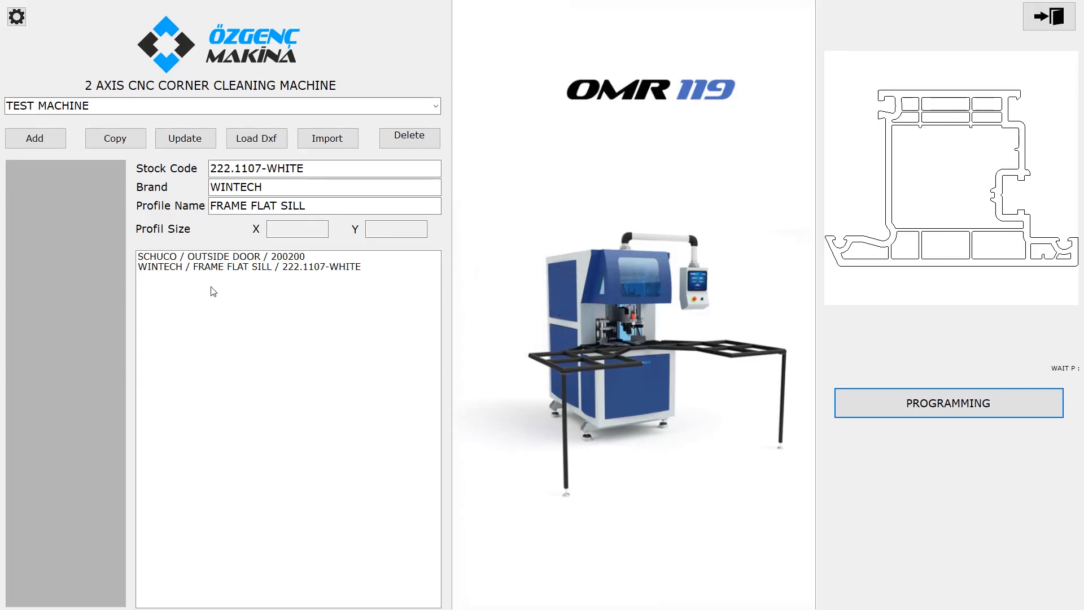
Change the SCHUCO OUTSIDE DOOR profile's stock code to 3003000 and update the profile.
click(214, 257)
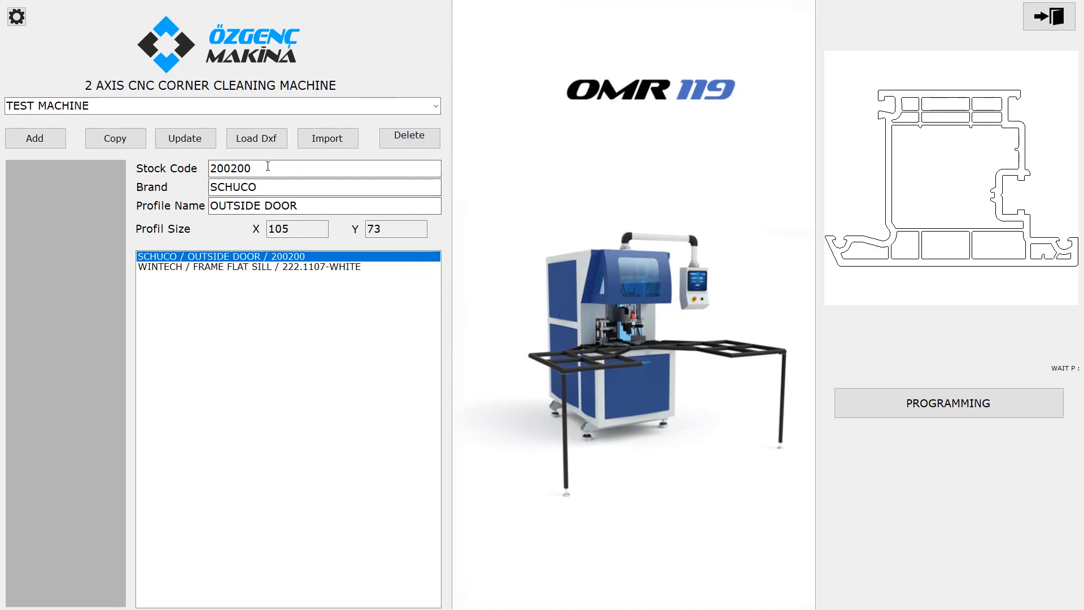
drag(265, 168, 213, 163)
key(BackSpace)
key(BackSpace)
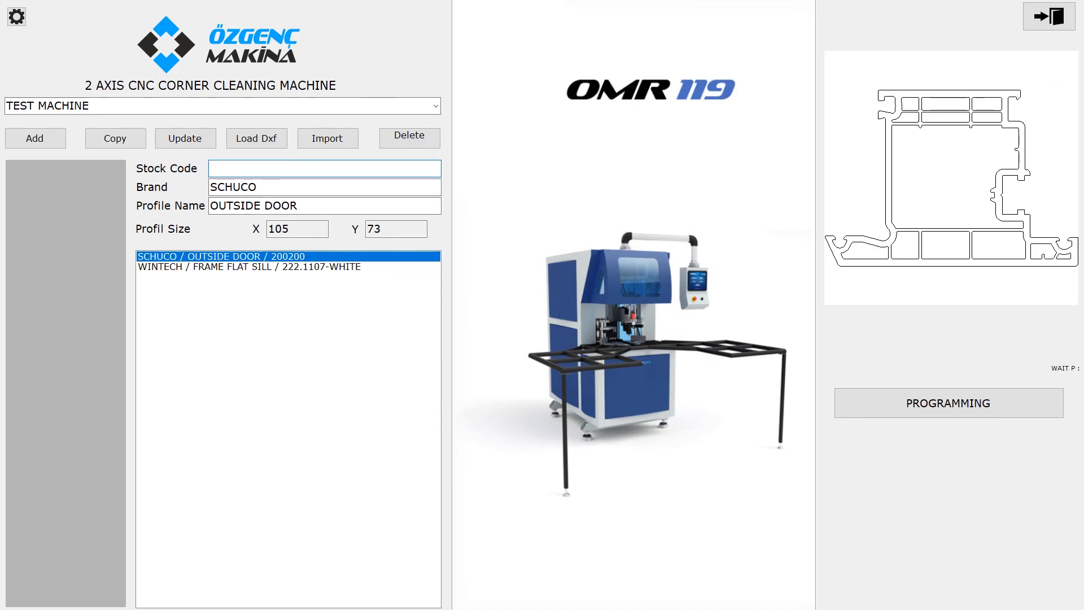
text(3003000)
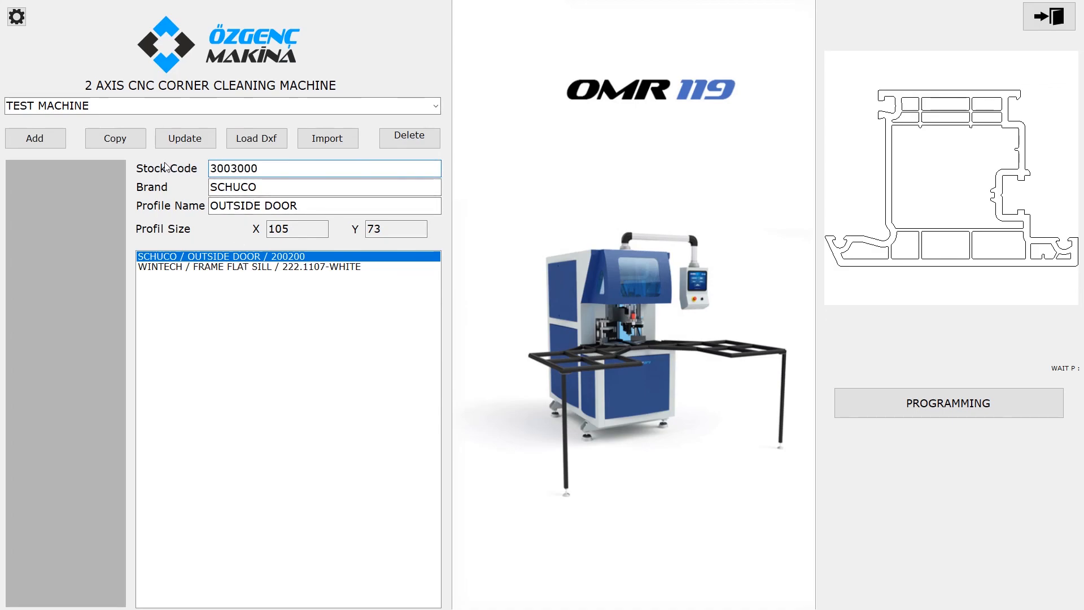
click(185, 138)
click(582, 334)
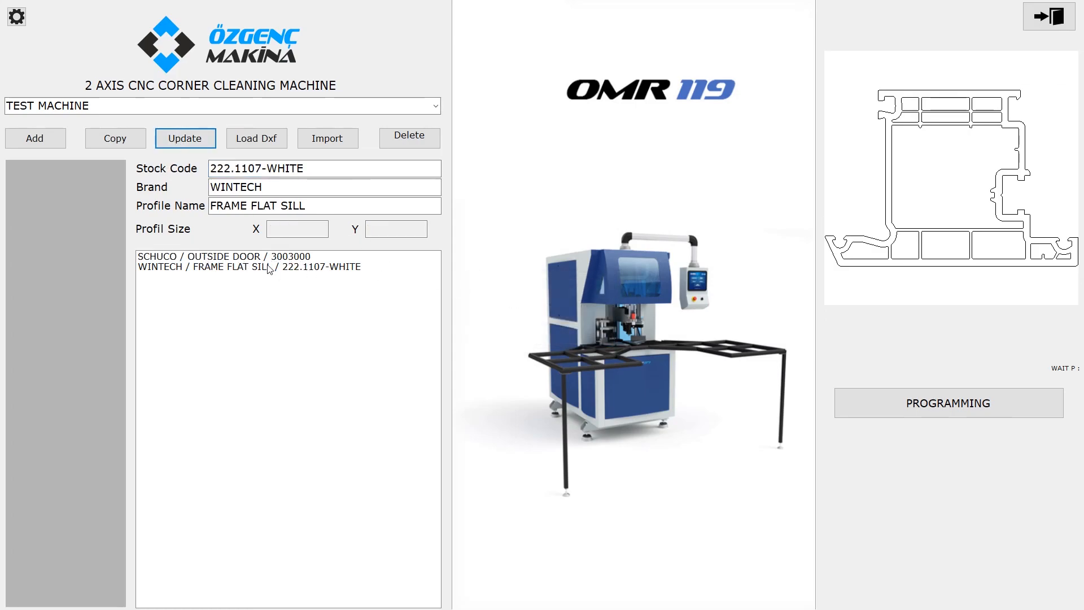
Open the SCHUCO OUTSIDE DOOR 3003000 program and save it as the CSV file OUTSIDE DOOR under the suggested TEST MACHINE path.
click(232, 257)
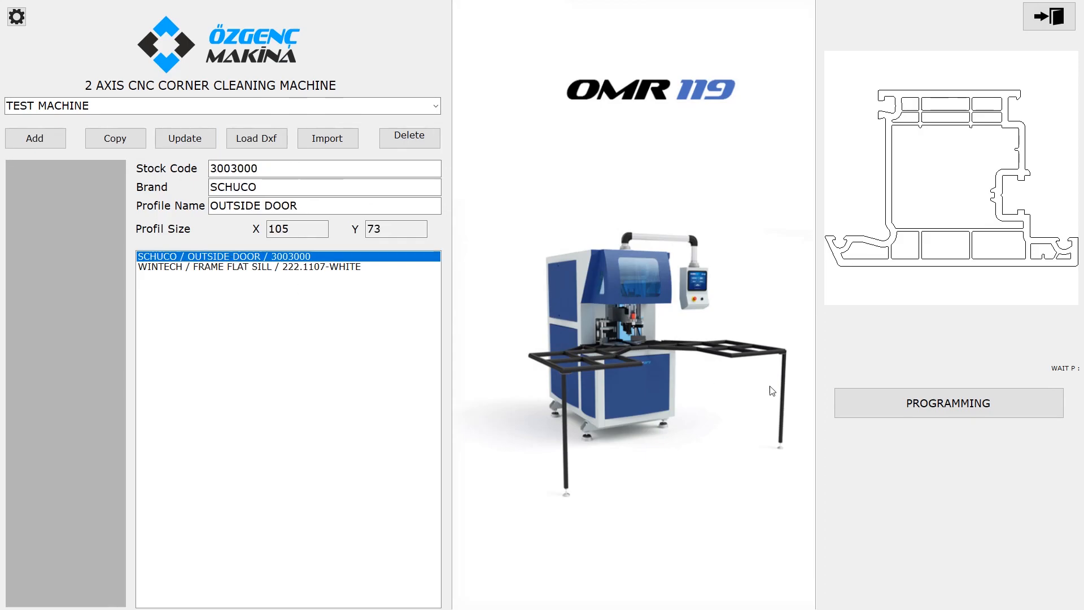
click(931, 416)
click(949, 403)
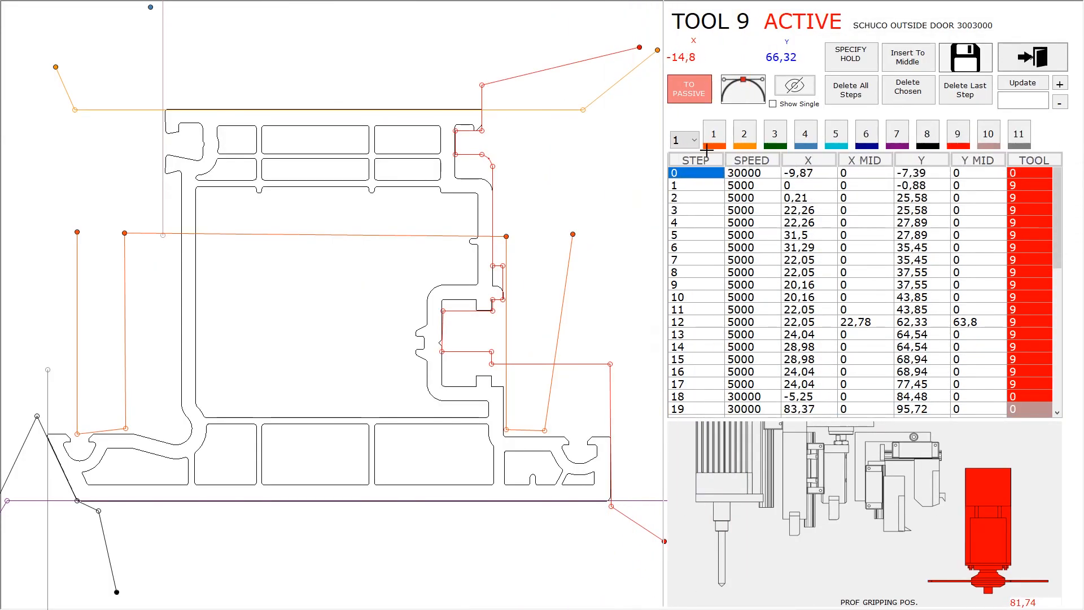
click(973, 70)
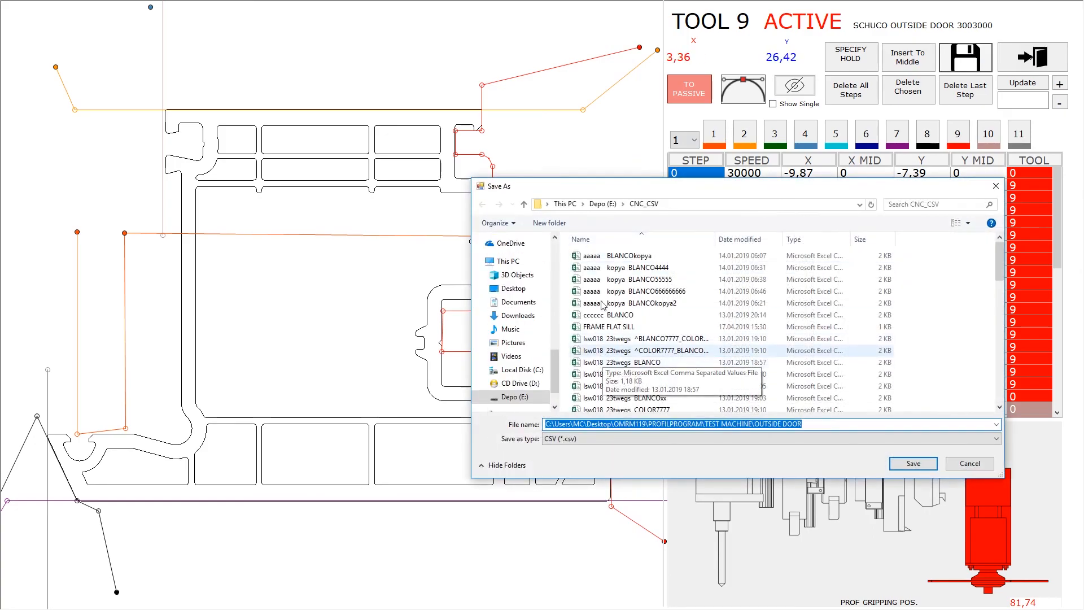
click(893, 467)
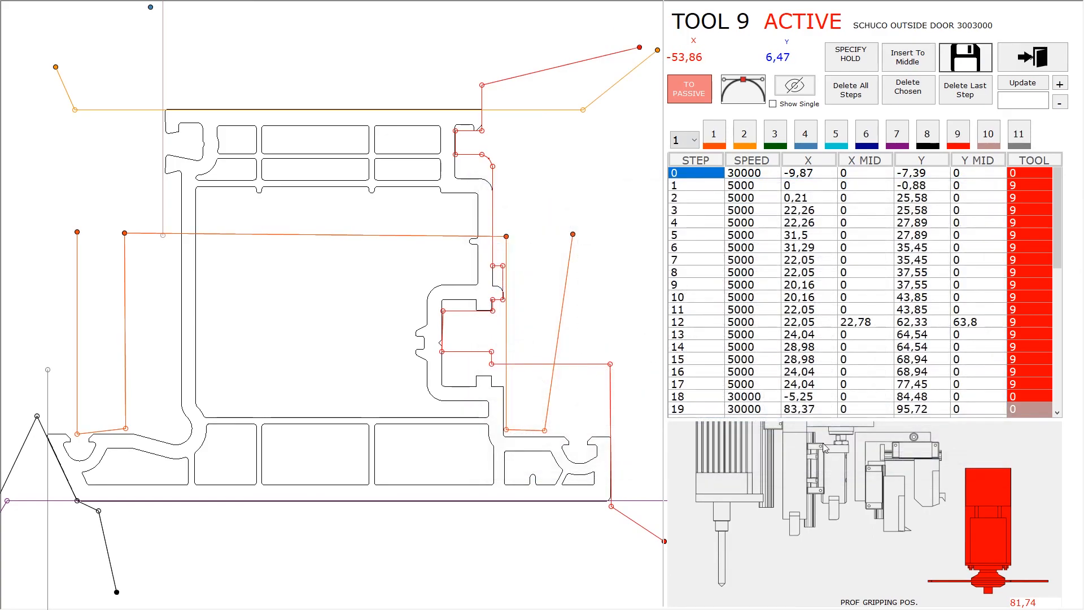
click(960, 54)
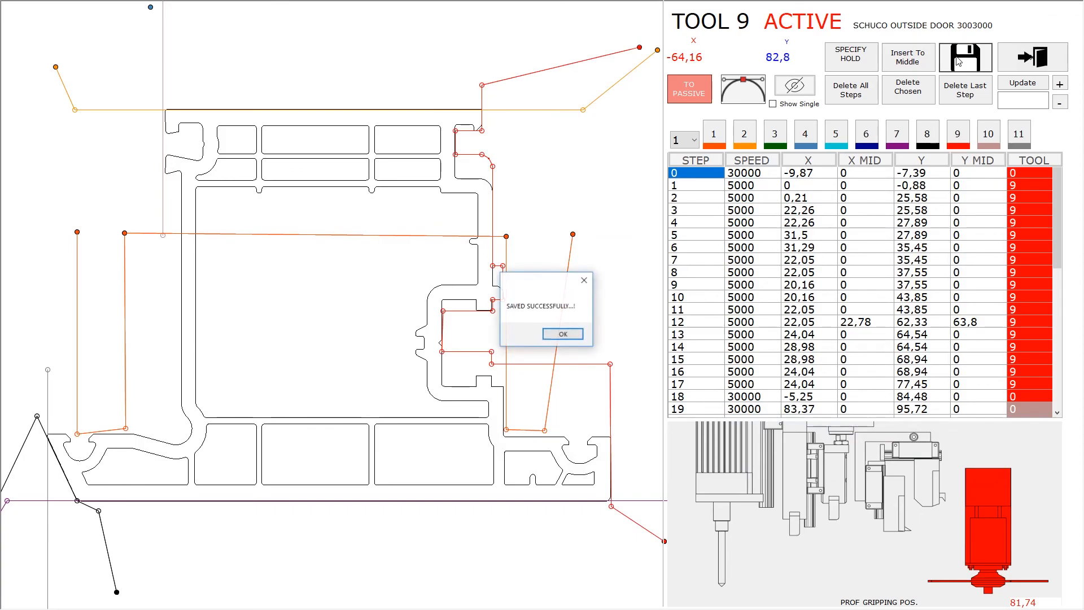
click(568, 336)
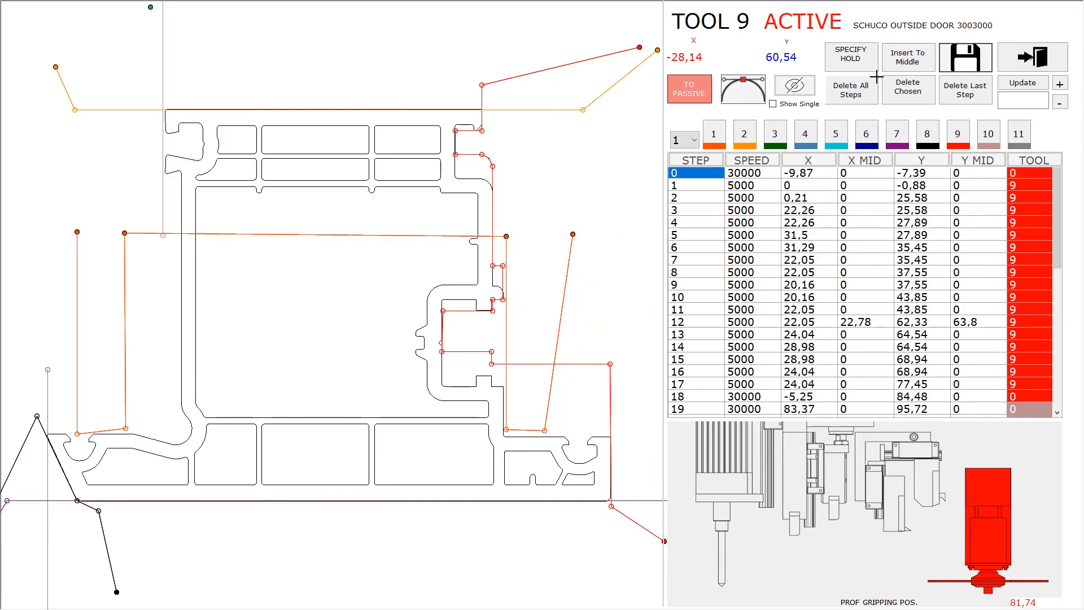